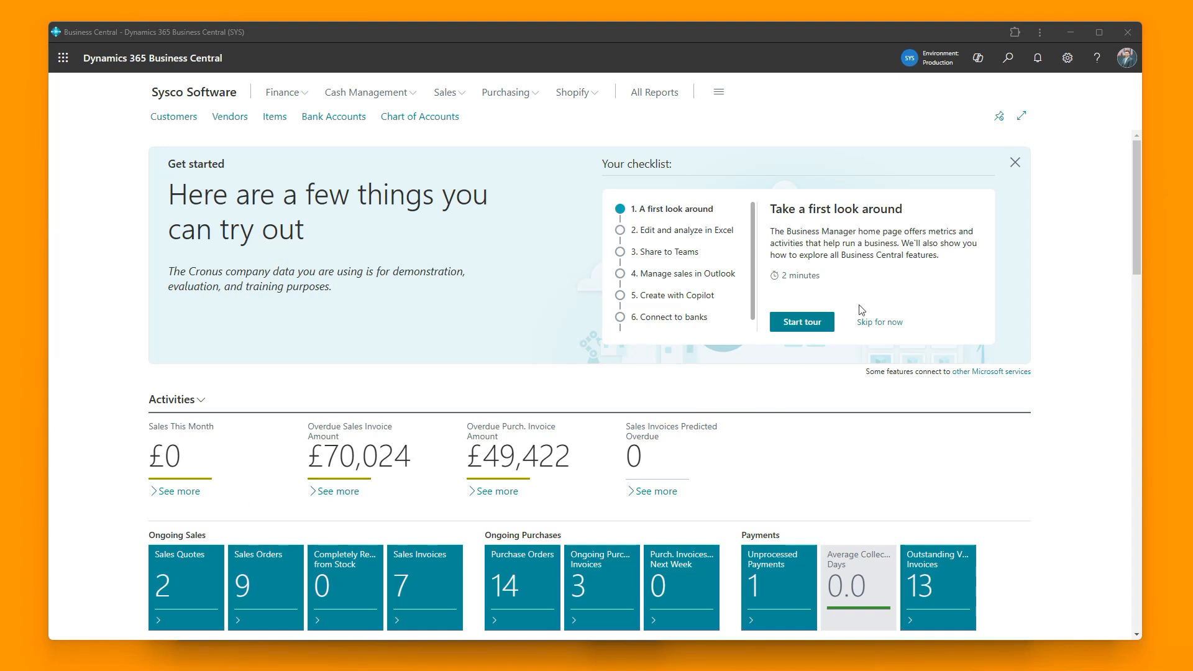
Open the Copilot chat and ask it to "show me all invoices which are overdue"
left_click(979, 60)
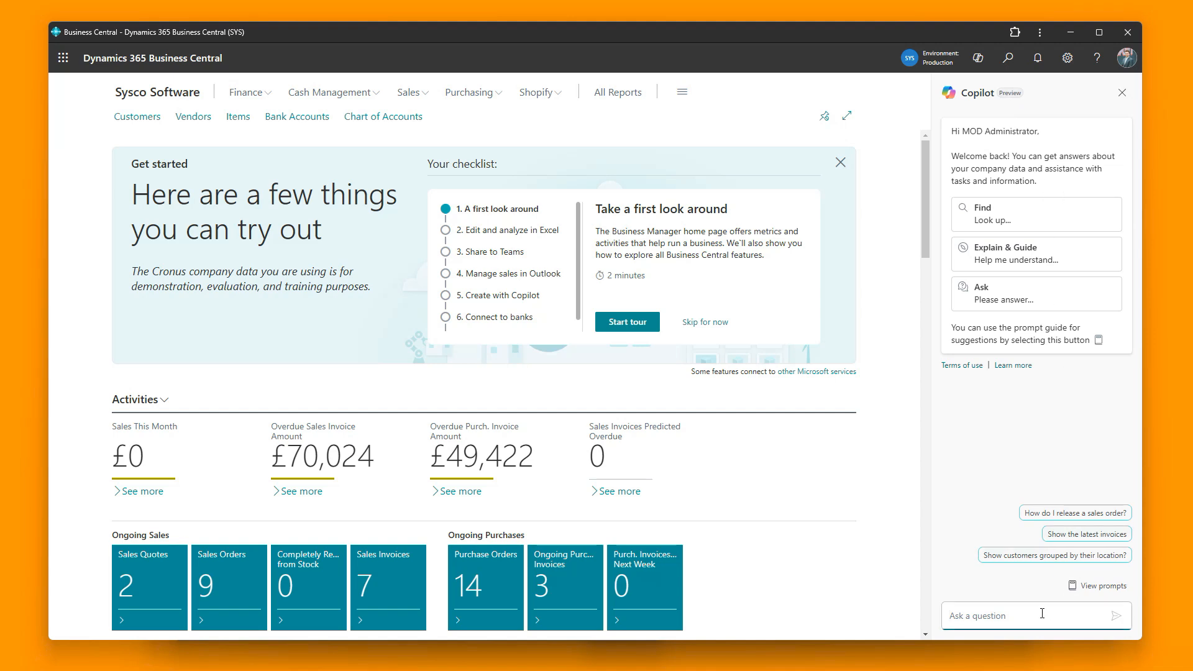
type("show me all invoices which are overdue")
key("Return")
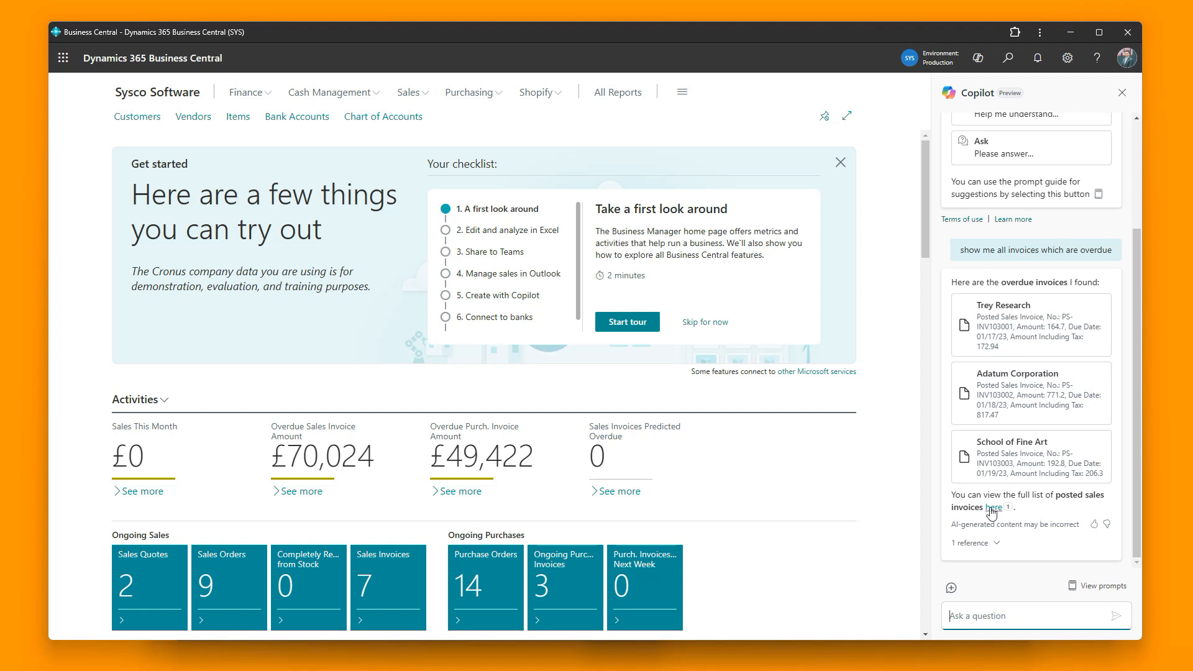
Add an analysis to the Items list and have Copilot generate one from "Show me all items which are low on stock or out of stock"
left_click(234, 124)
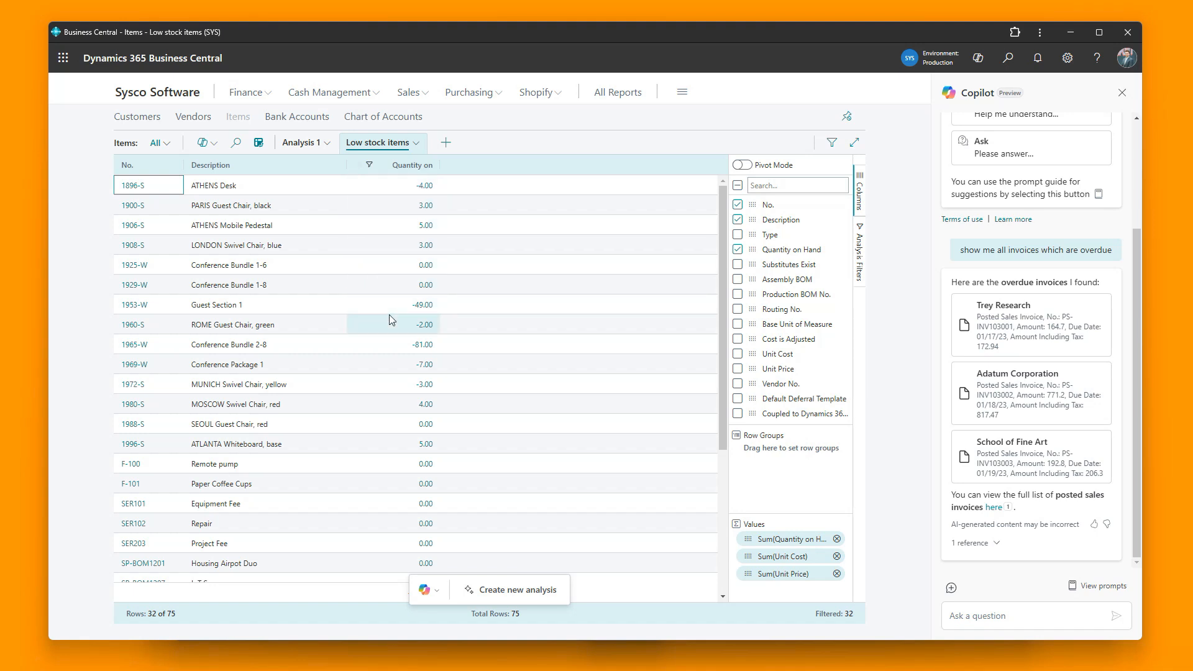
left_click(446, 143)
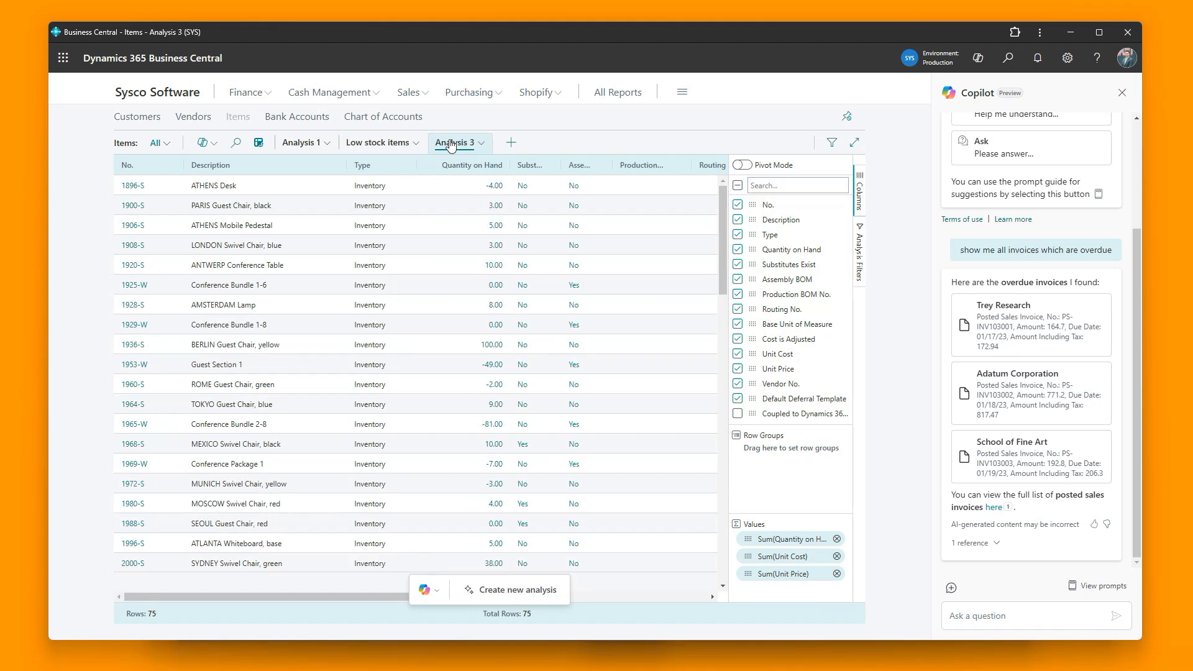
left_click(515, 591)
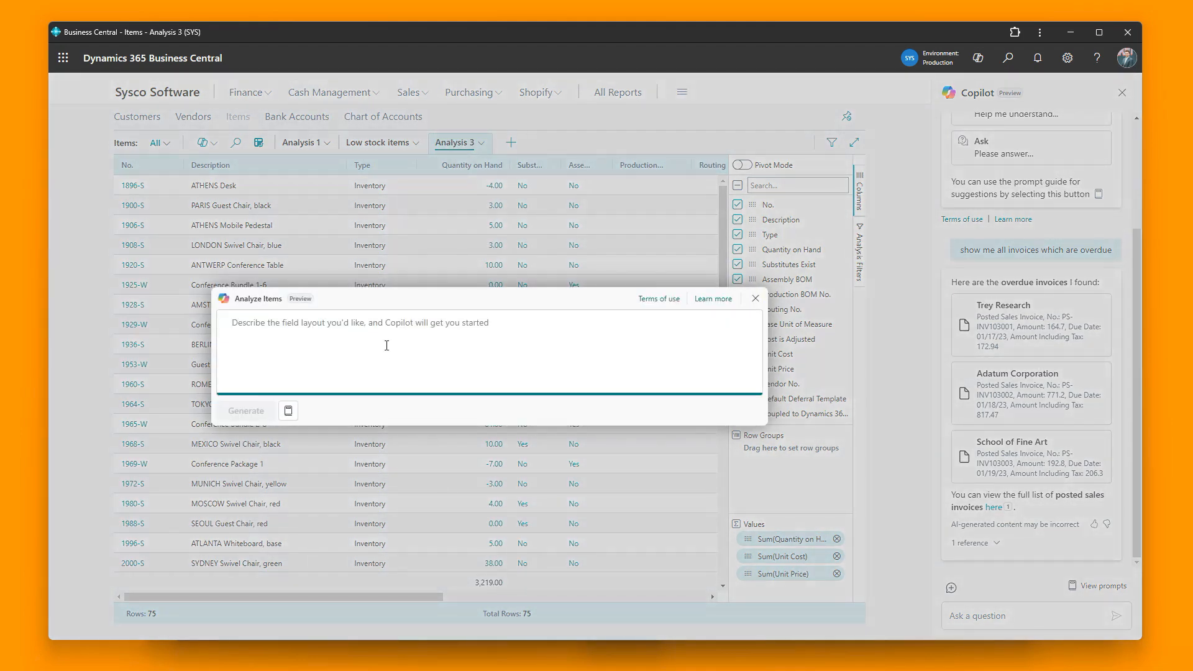
type("S")
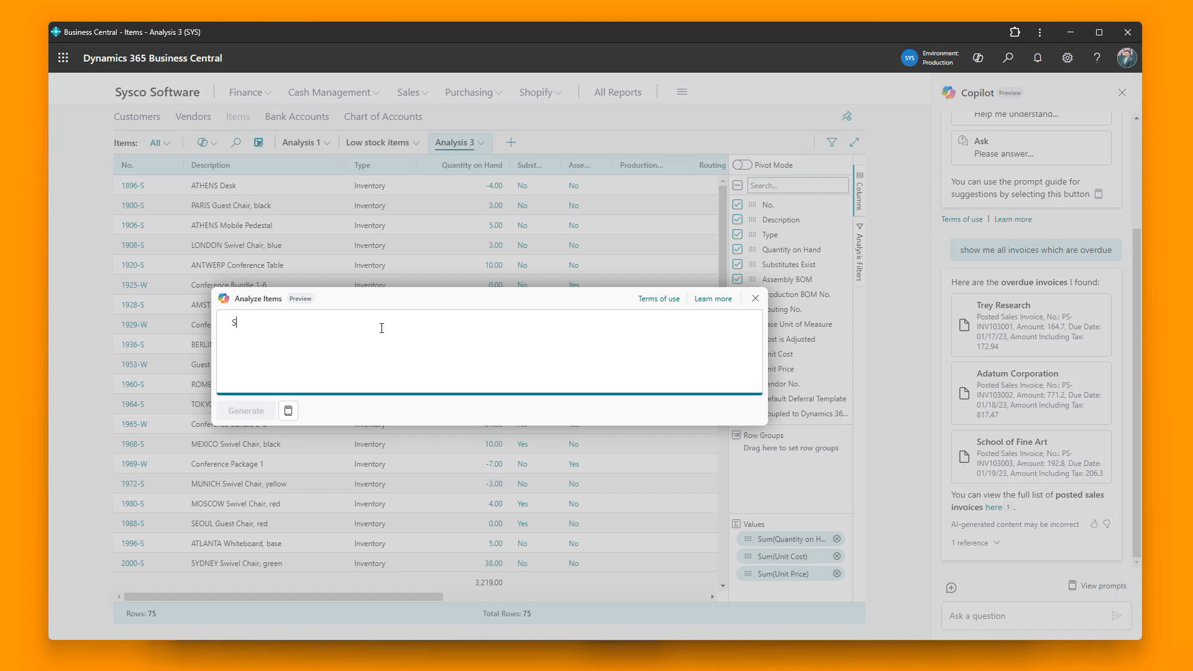
type("how me all items whic")
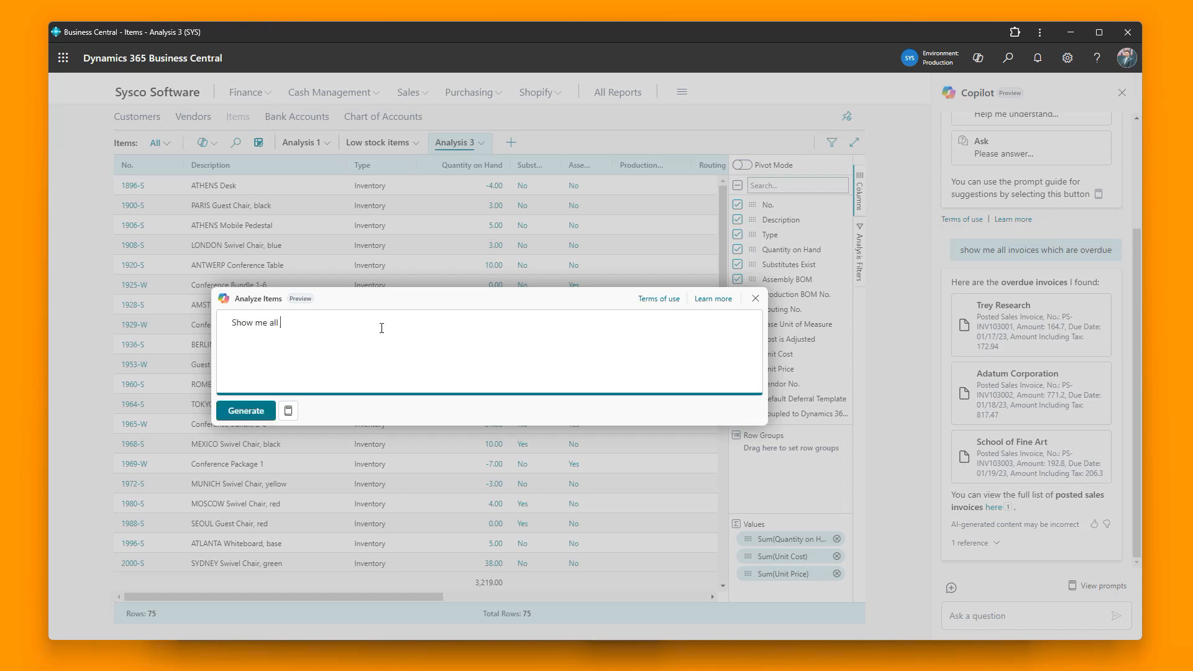
type("h are low on stock or out of stock")
left_click(250, 411)
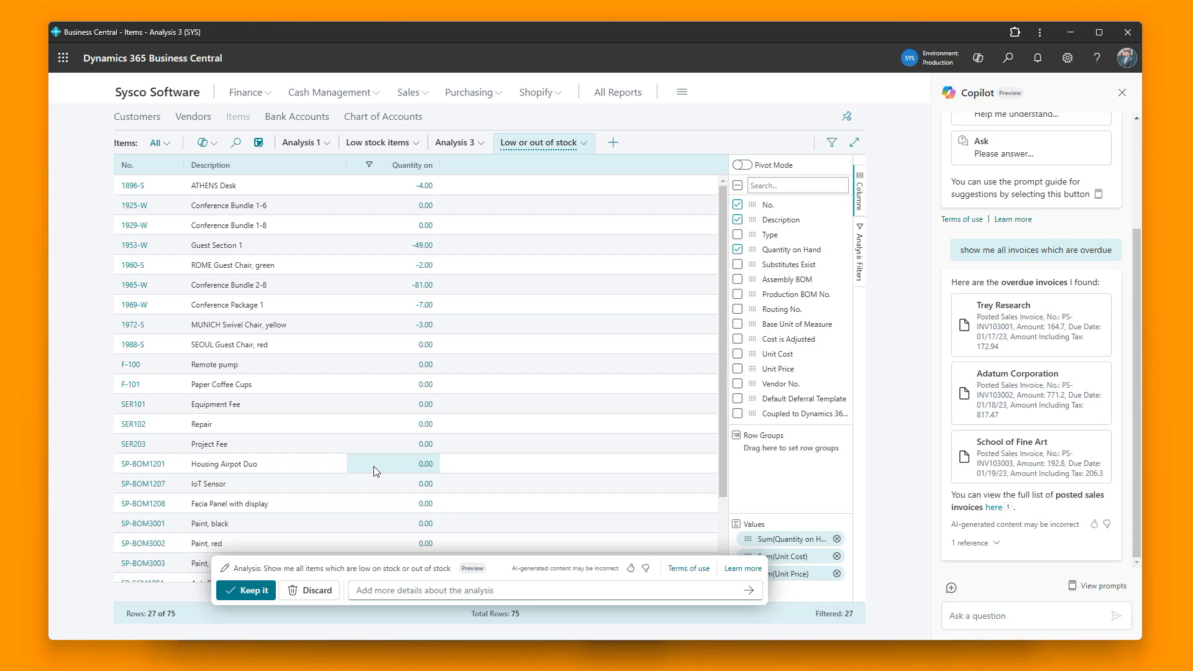
Return to the home page, list the overdue sales invoices and open the Alpine Ski House invoice posted on 2/23/2024
left_click(166, 99)
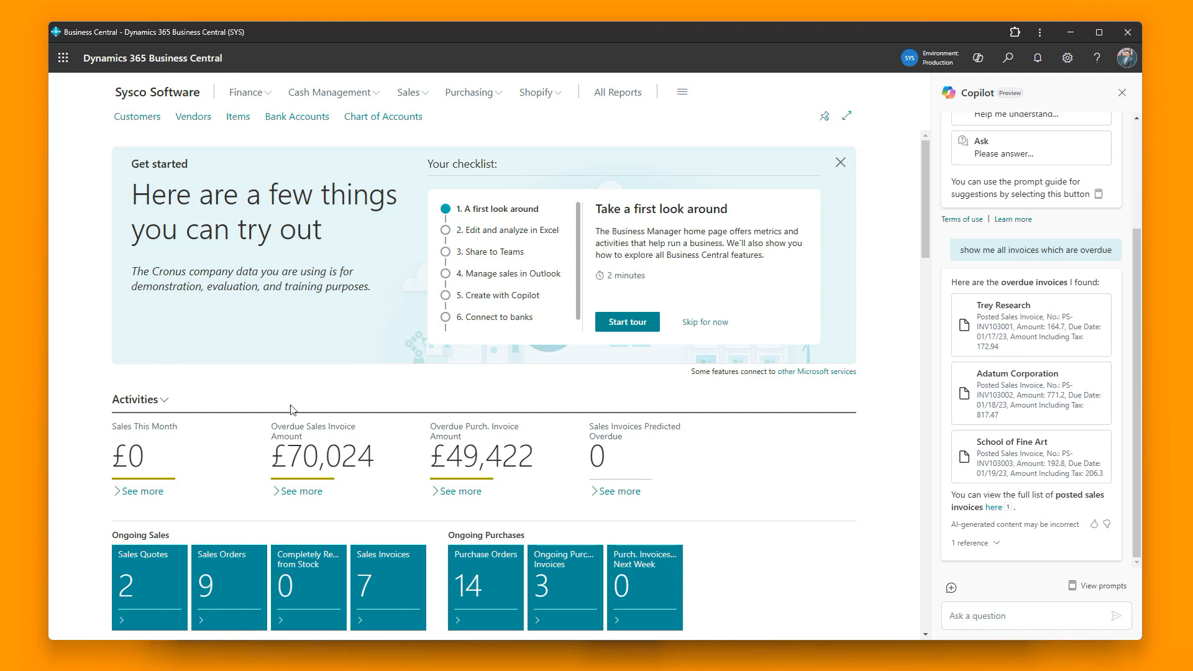
left_click(303, 484)
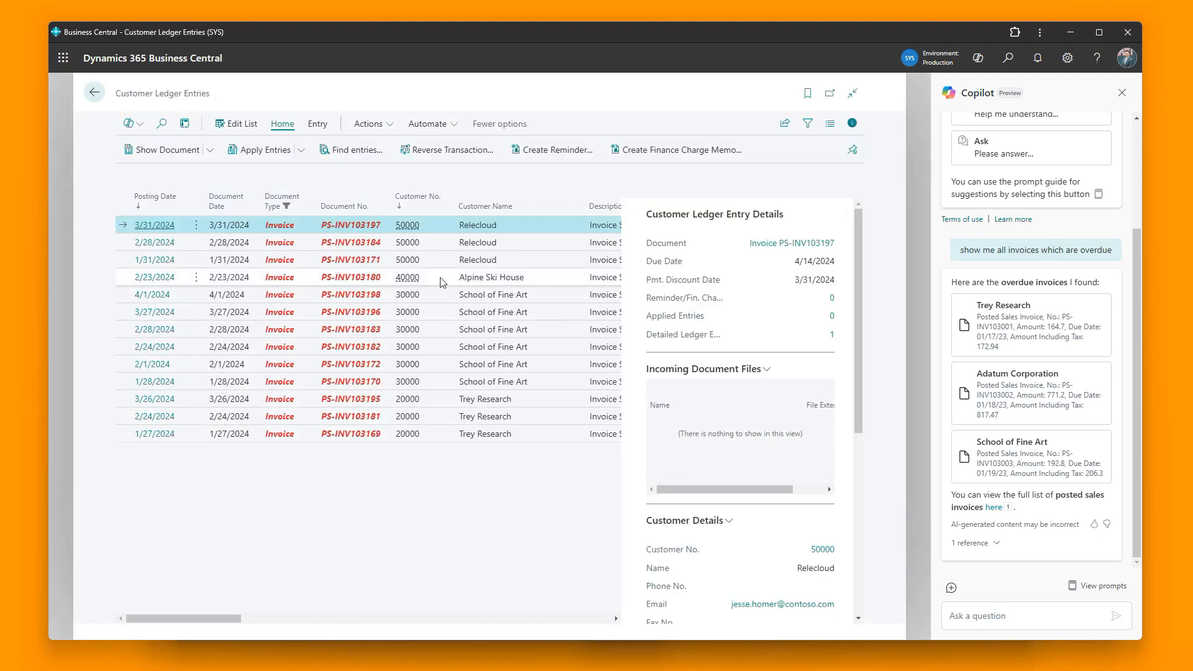
left_click(158, 281)
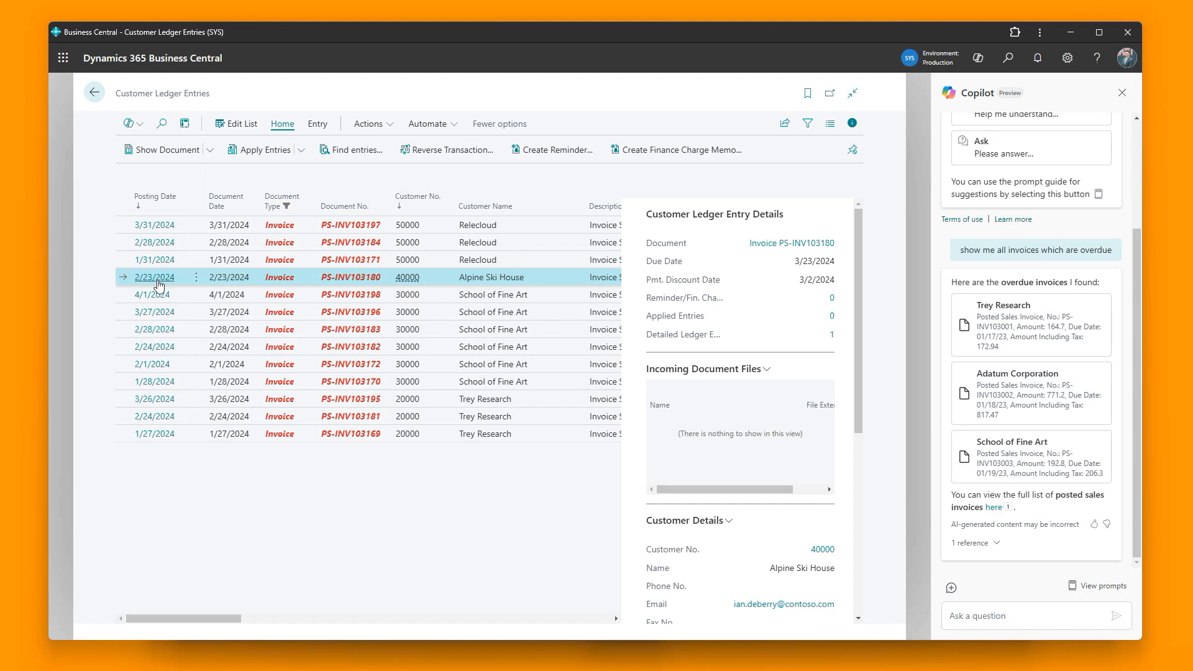
left_click(155, 278)
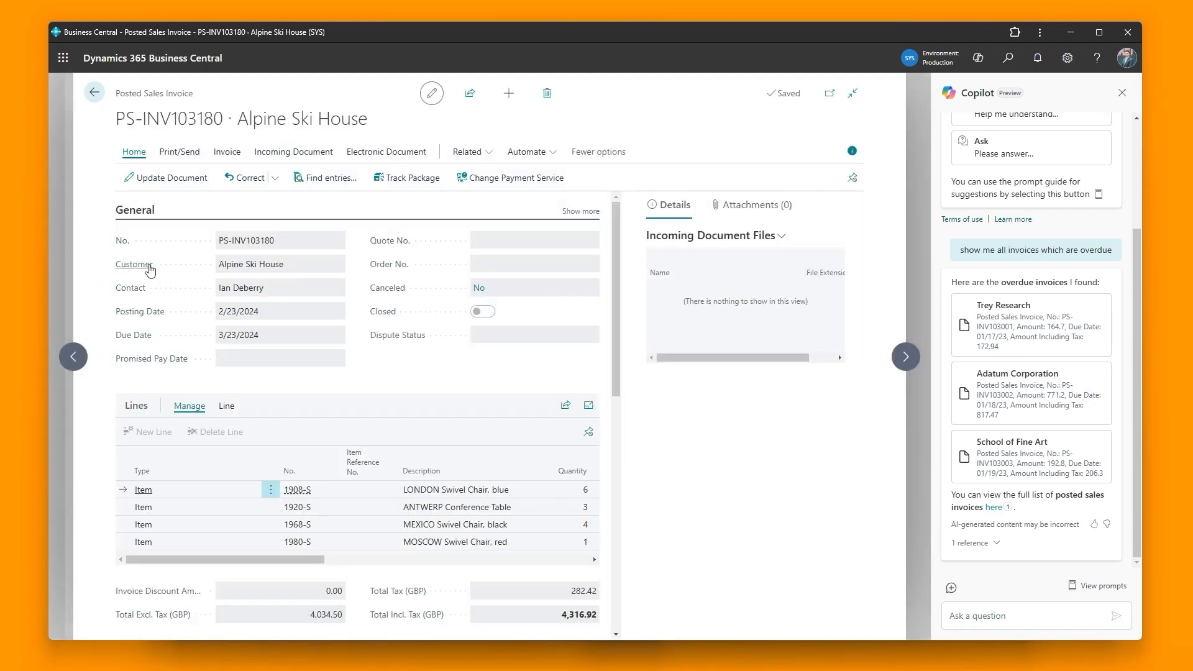
Open the Alpine Ski House customer card from the invoice, make it editable and view the options of the Blocked field
mouse_move(228, 267)
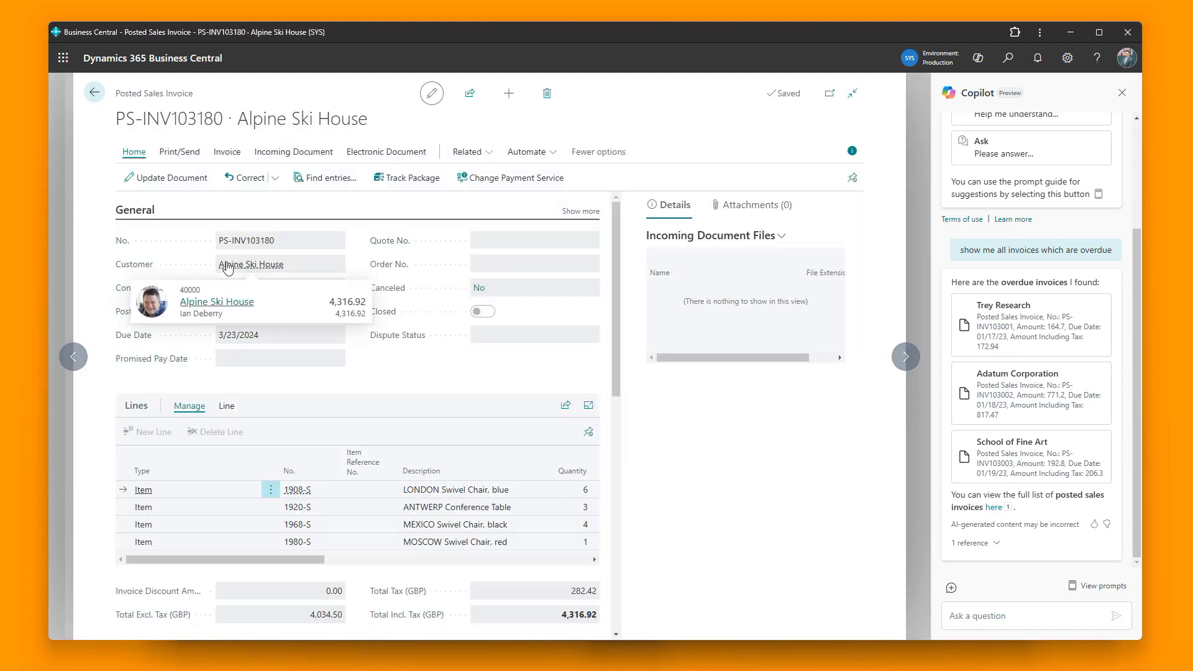
left_click(214, 303)
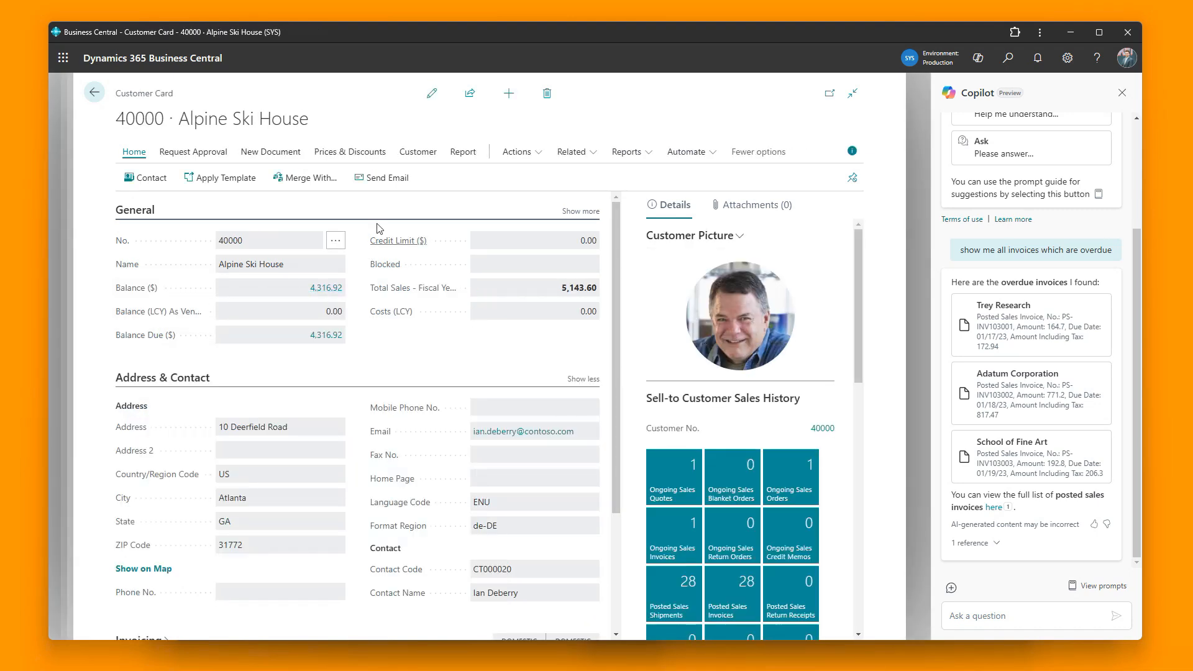
left_click(432, 93)
left_click(589, 265)
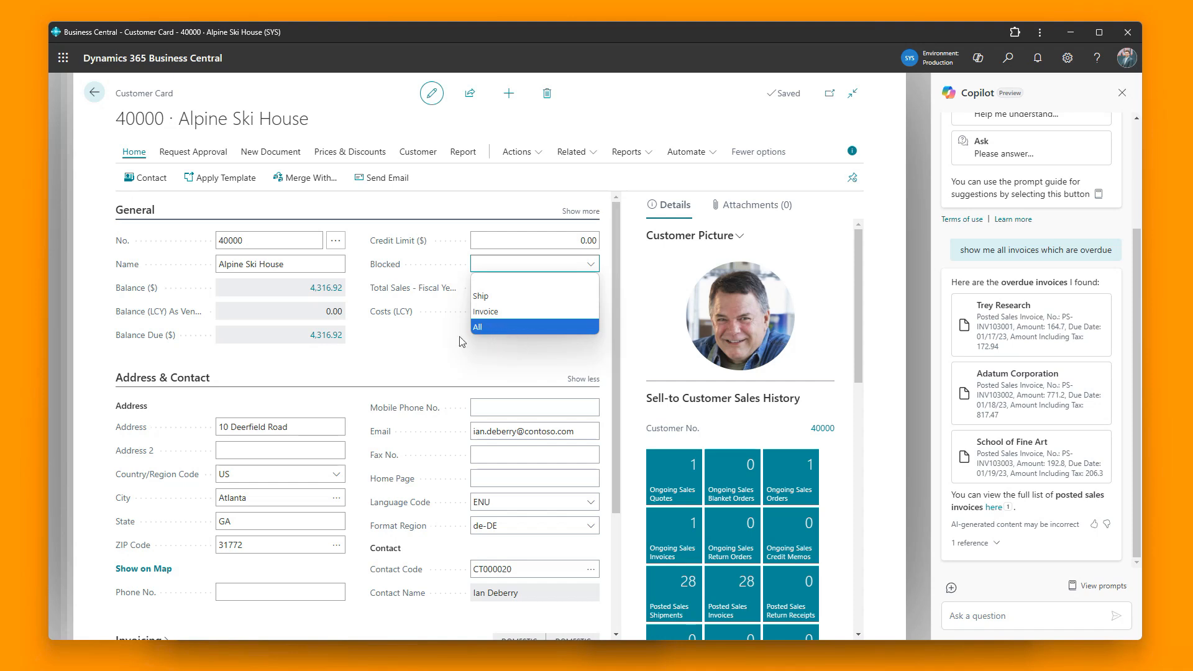
left_click(398, 350)
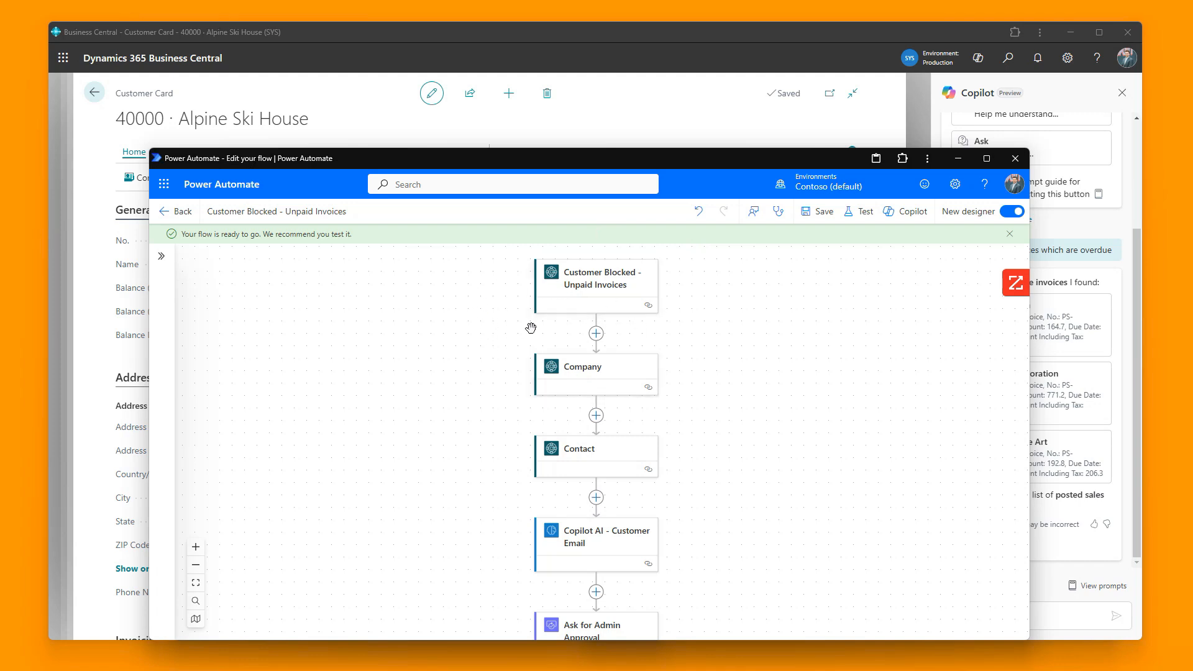
In the Power Automate flow, examine the Customer Blocked - Unpaid Invoices trigger and the list of events it offers
left_click(612, 291)
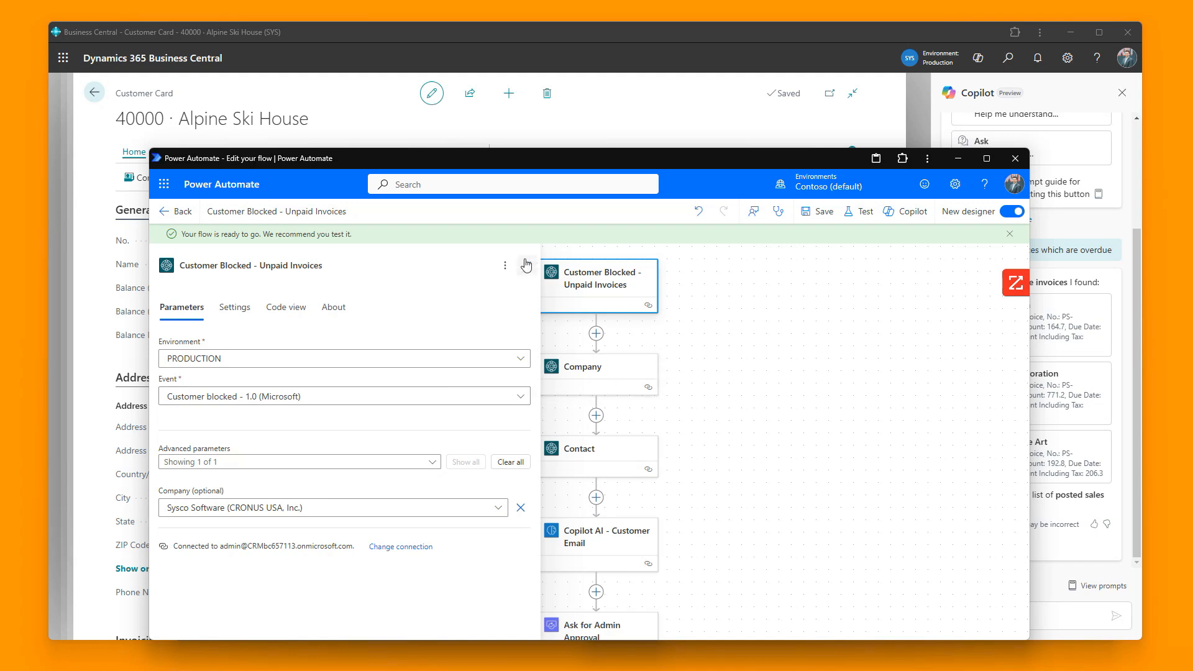
left_click(525, 396)
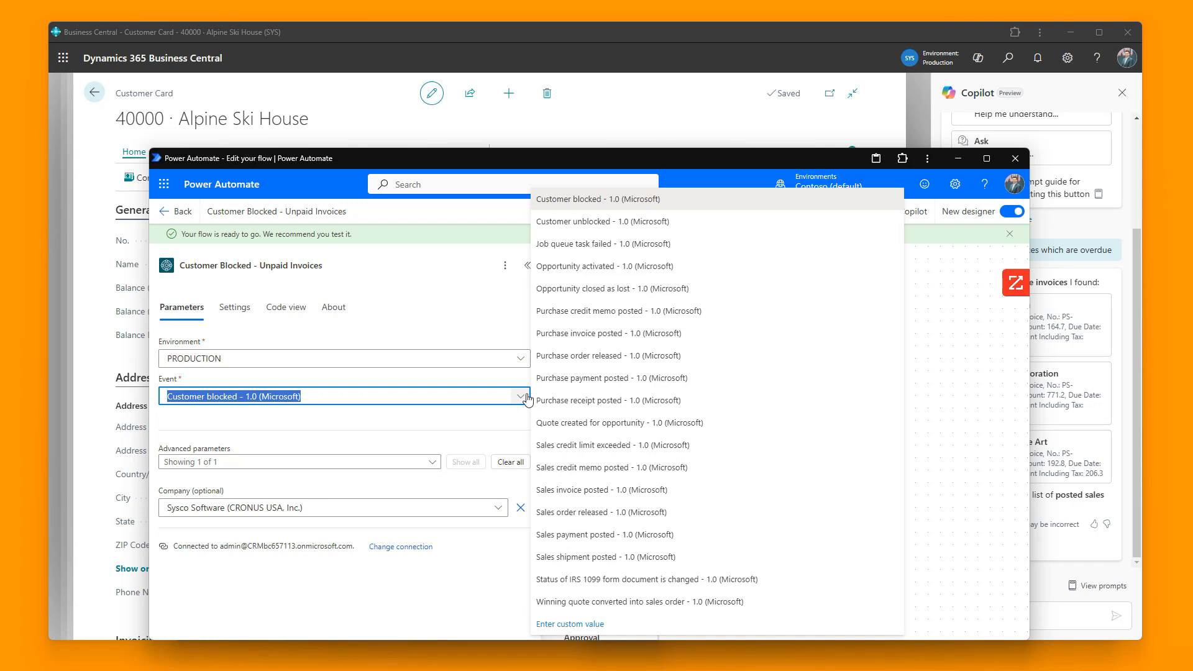
left_click(949, 353)
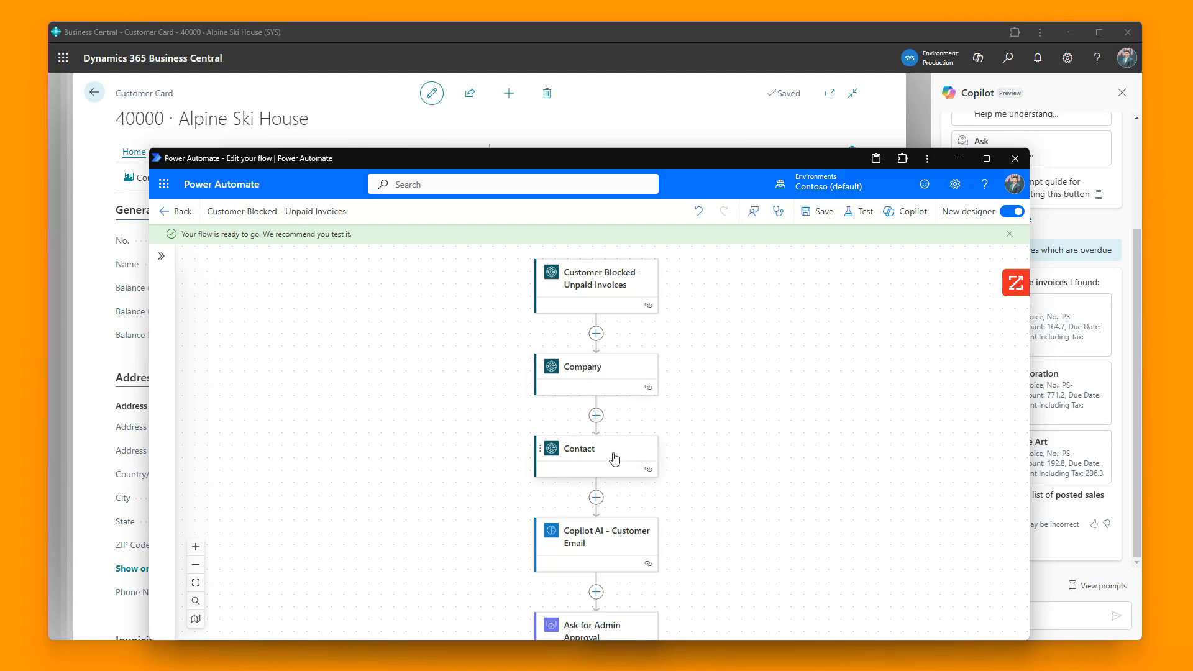
Open the prompt used by the Copilot AI - Customer Email action and read through its full instructions
left_click_drag(711, 528, 695, 286)
left_click(612, 285)
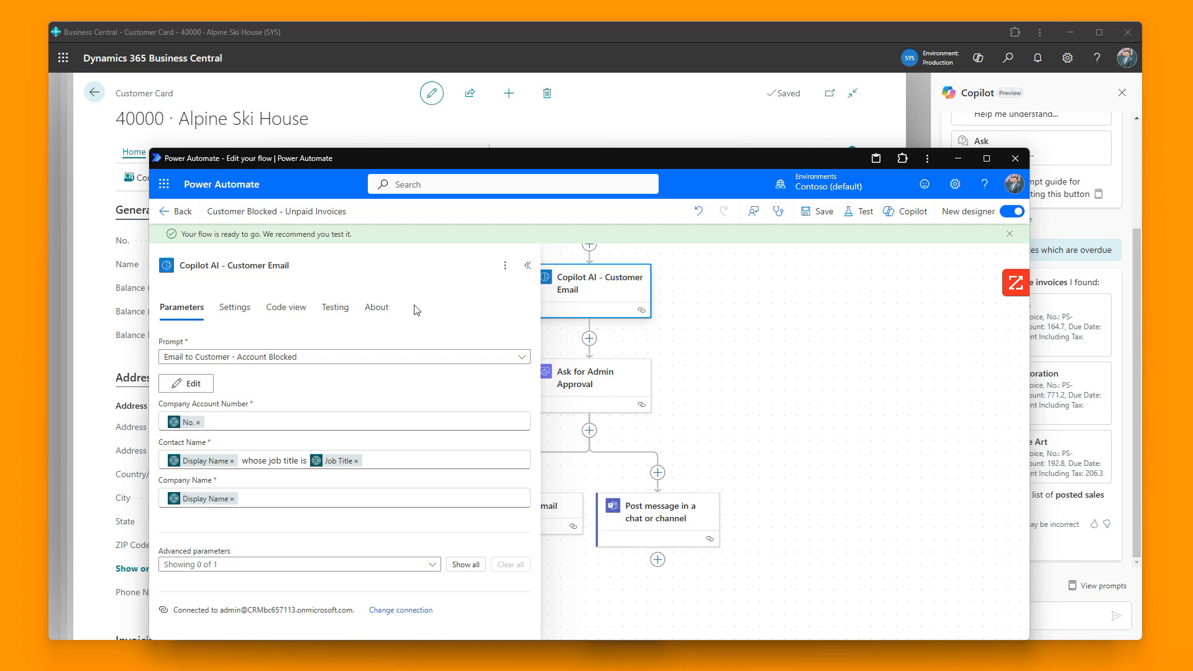
left_click(184, 384)
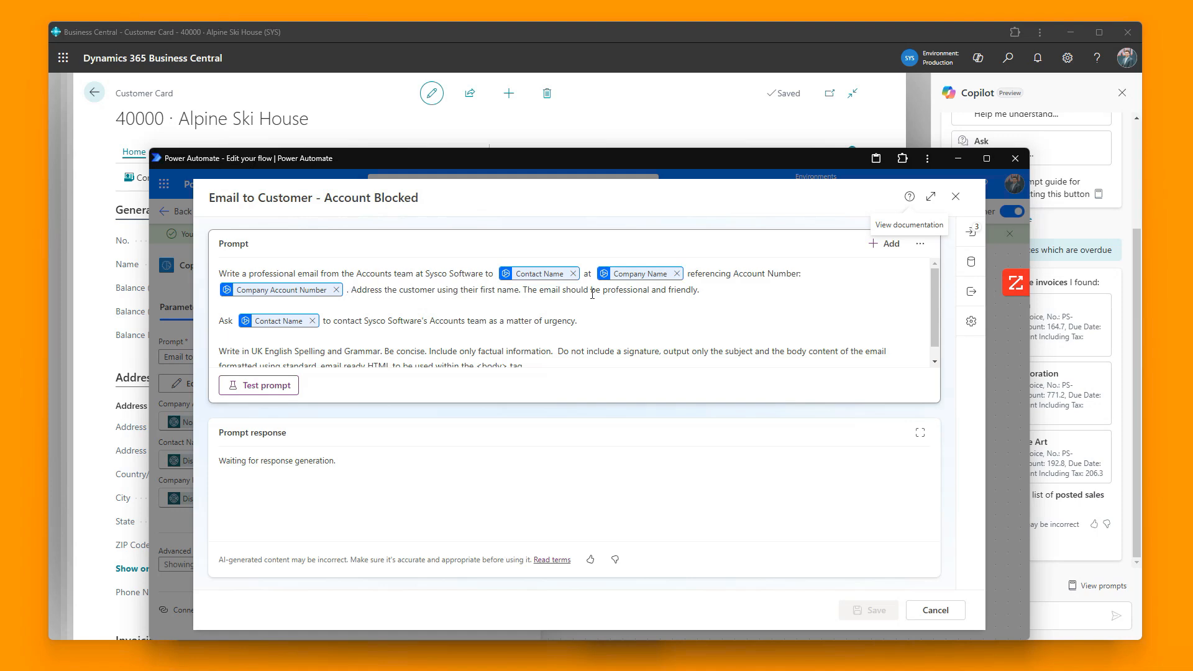
left_click_drag(930, 286, 927, 304)
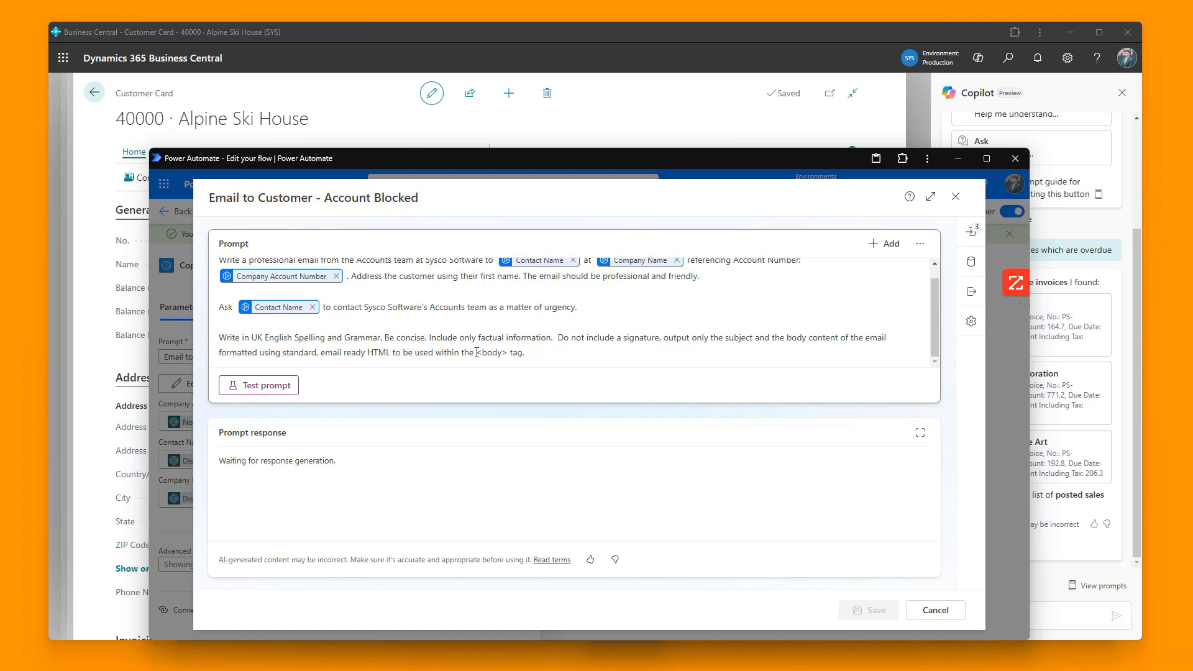
left_click(545, 354)
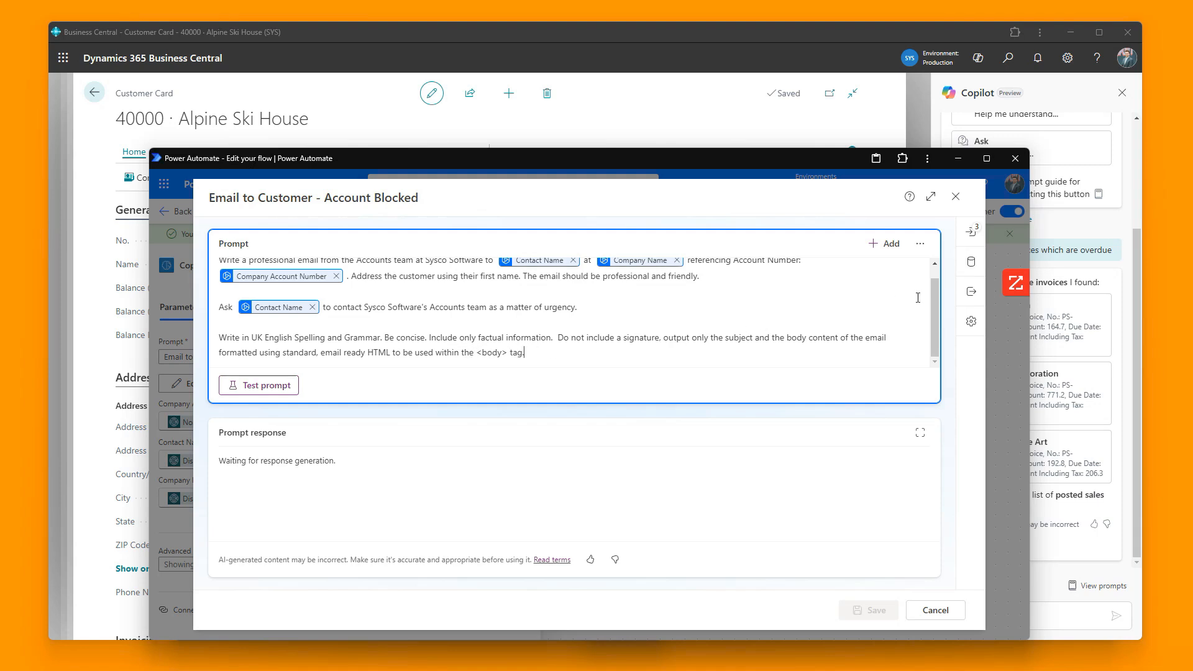
Inspect the prompt's custom JSON output format and leave the prompt editor without saving
left_click(971, 294)
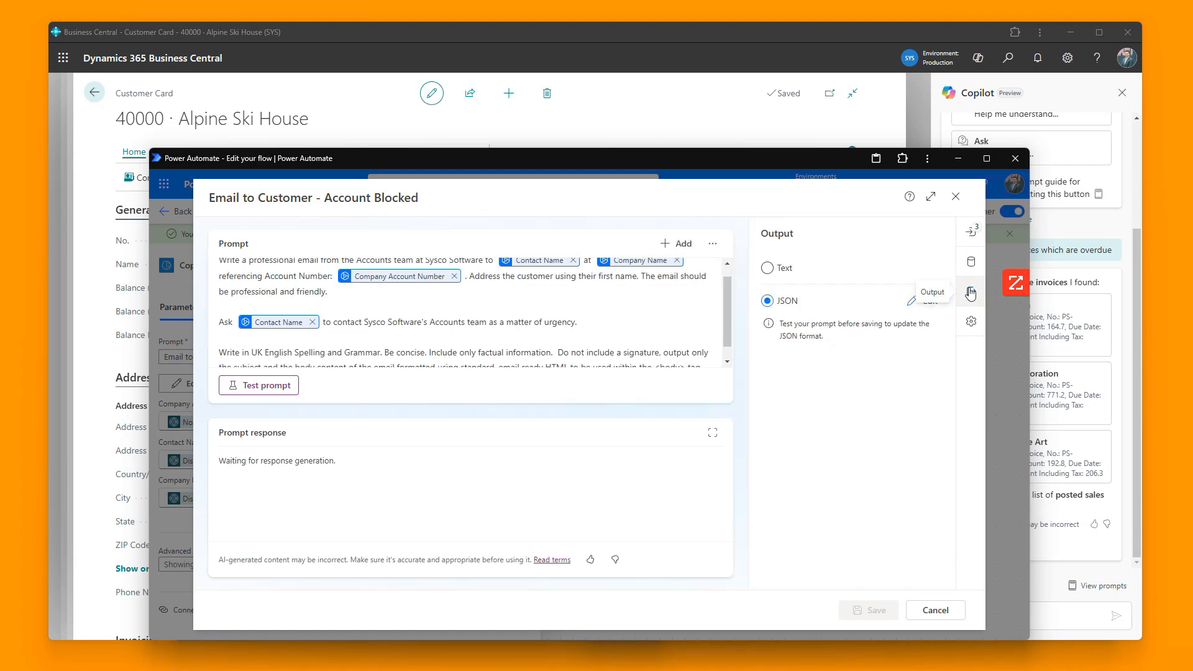
left_click(926, 300)
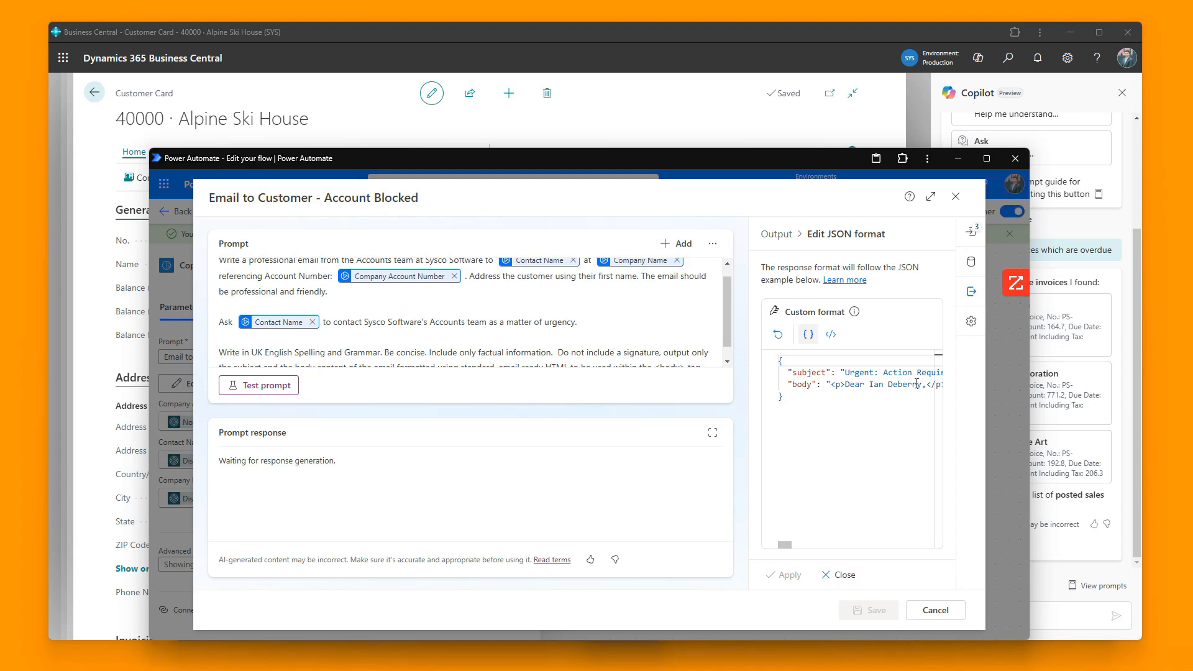
left_click(936, 611)
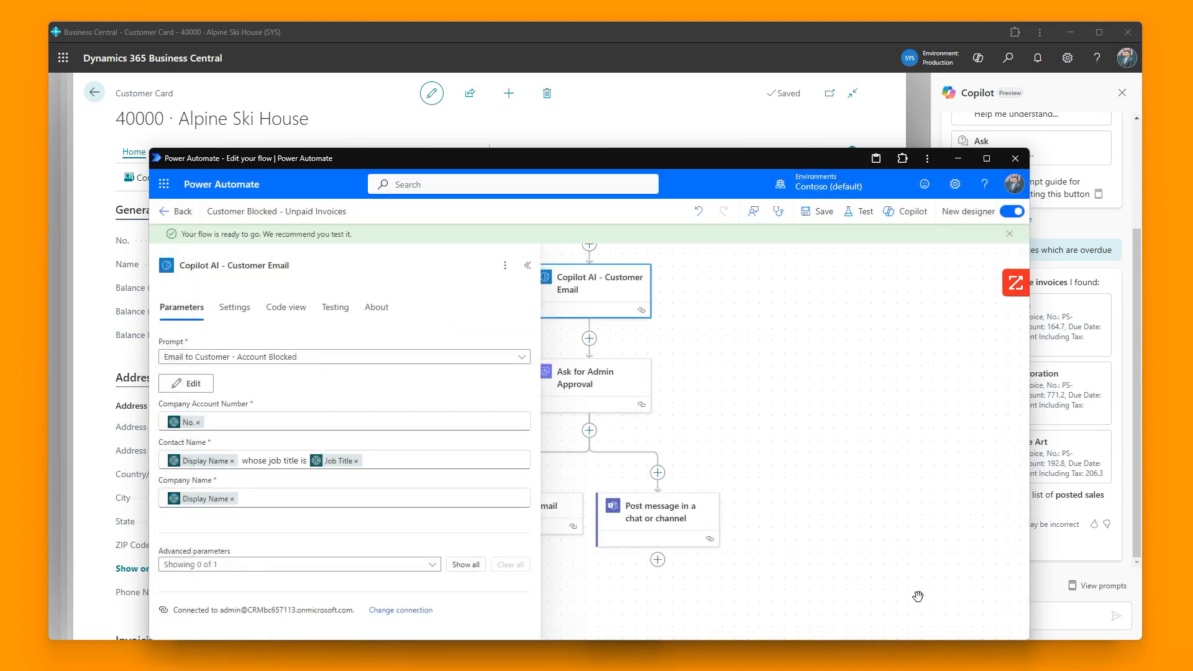
Examine the parameters of the Ask for Admin Approval action and its place between the customer email prompt and the two branches
left_click_drag(706, 437, 829, 372)
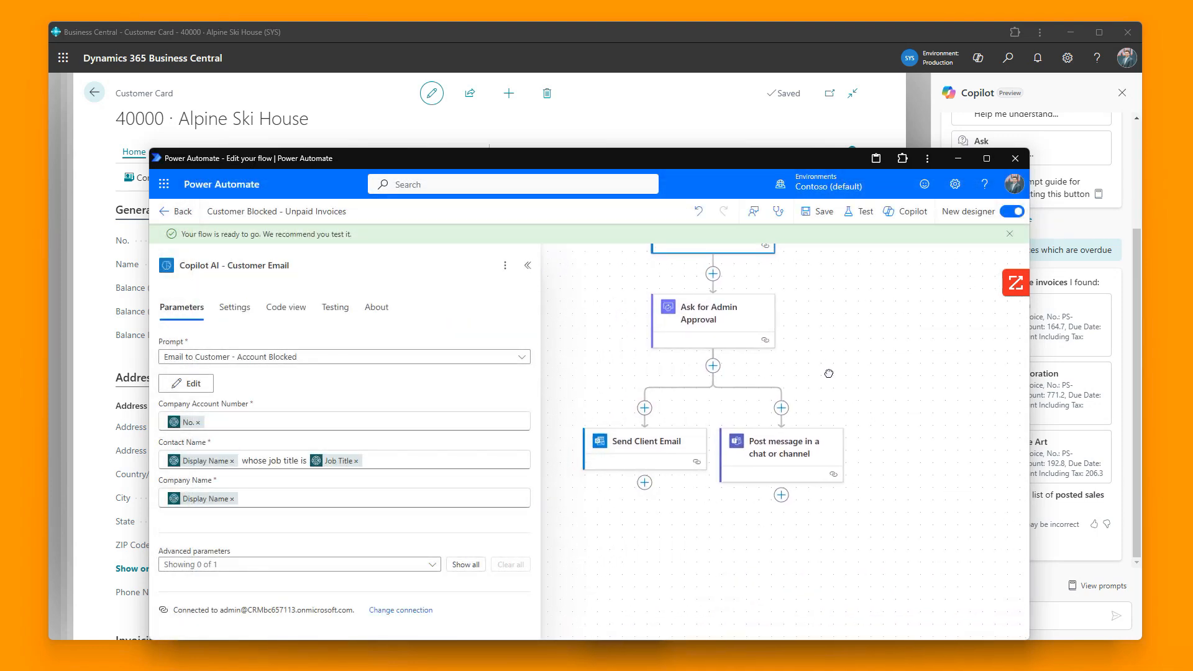
left_click(709, 317)
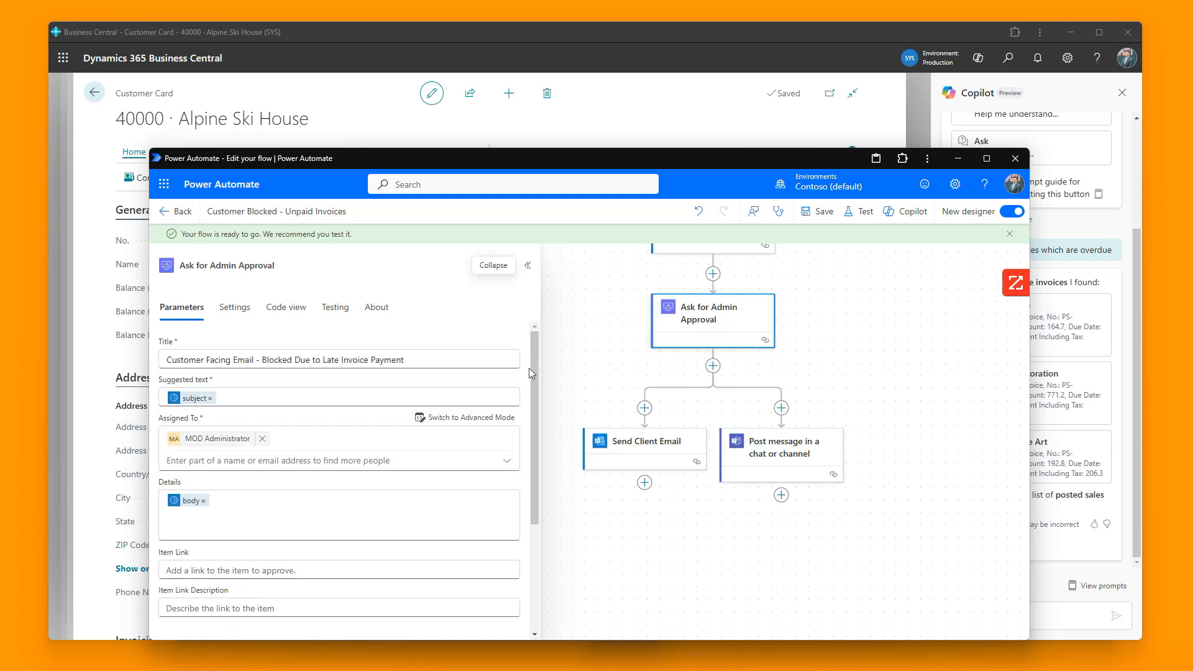
scroll(675, 319, "up", 2)
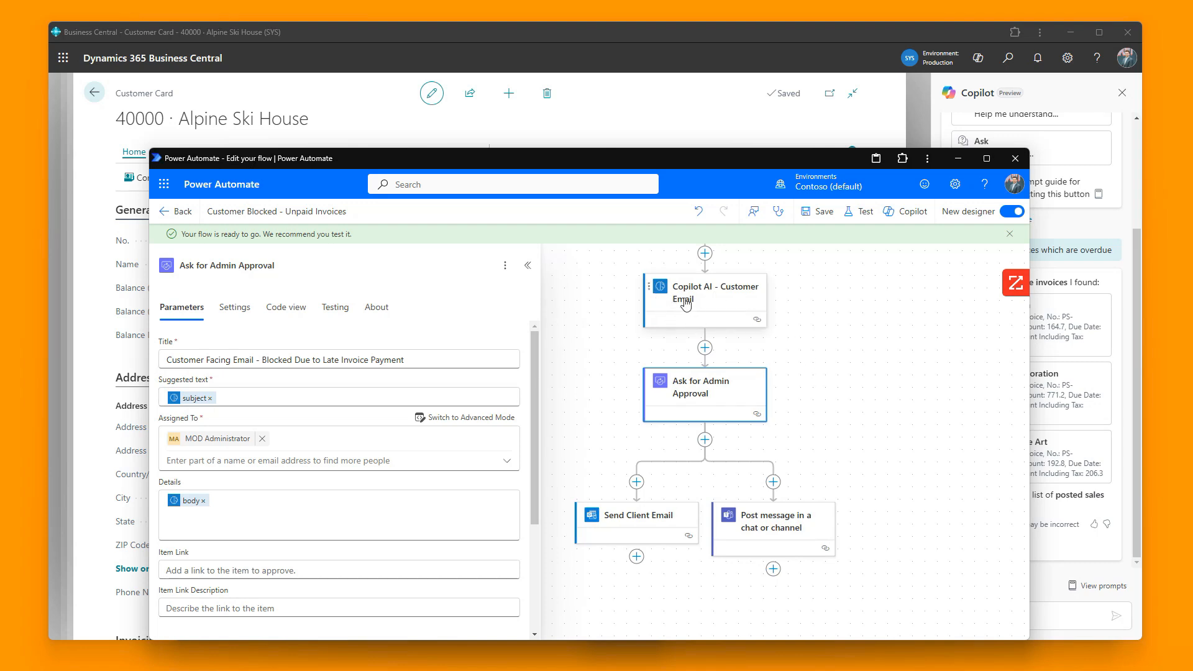
scroll(663, 429, "down", 2)
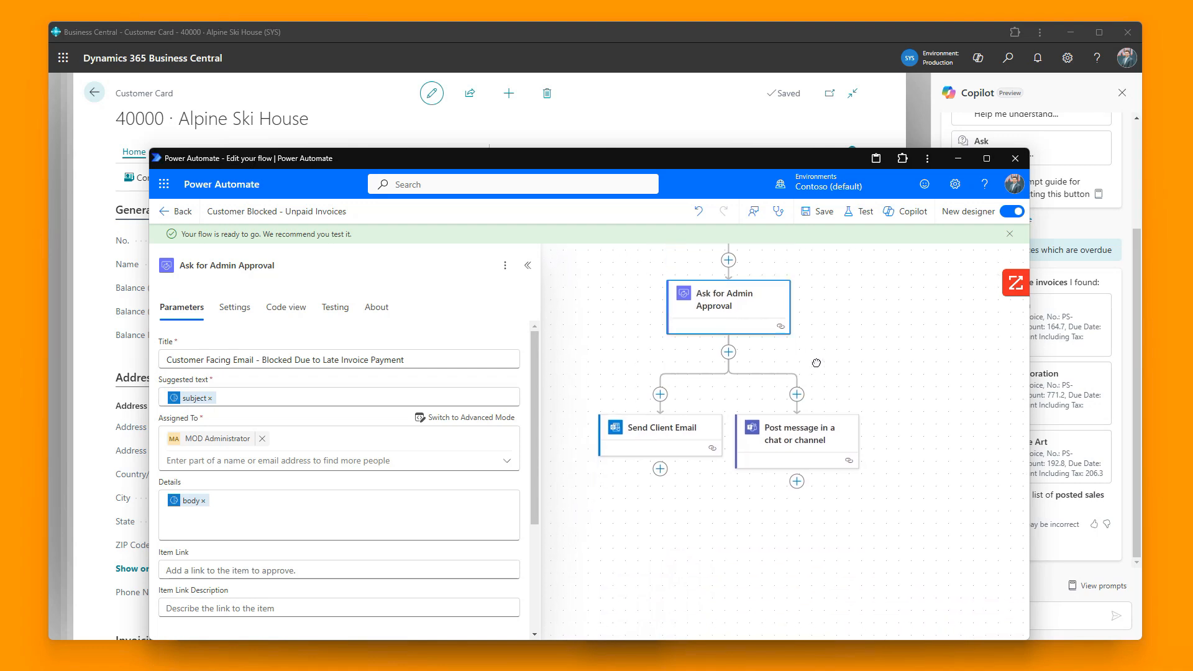
Open the Send Client Email action and inspect the HTML code of its body, including the signature placeholder
left_click(661, 430)
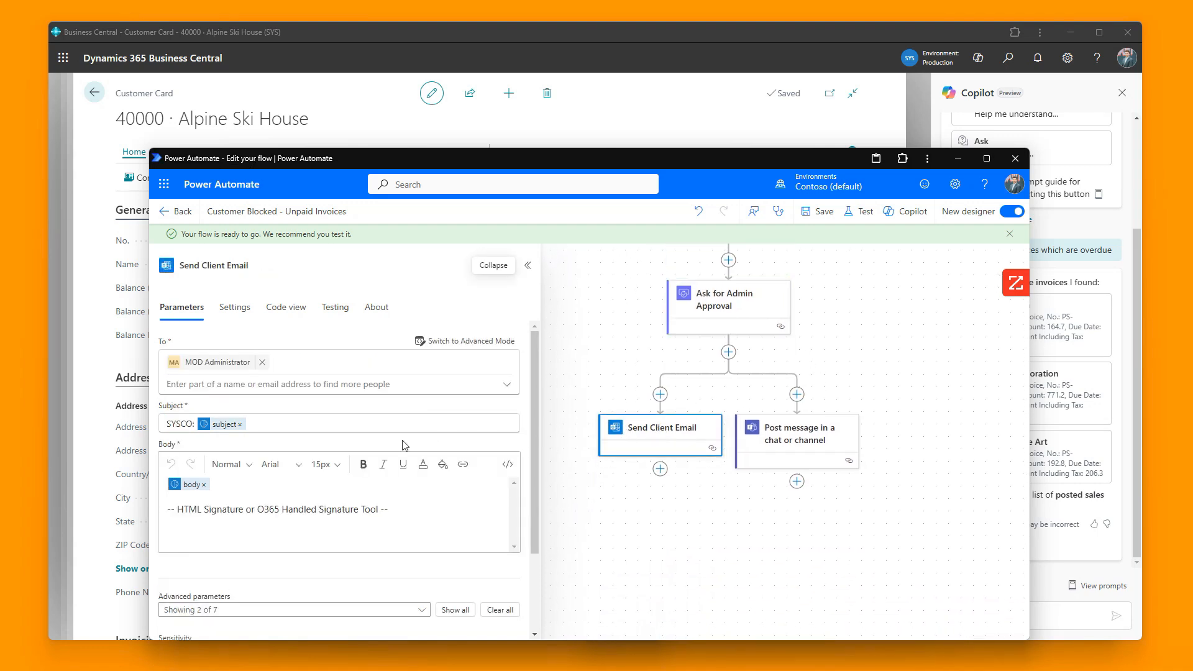
left_click(508, 466)
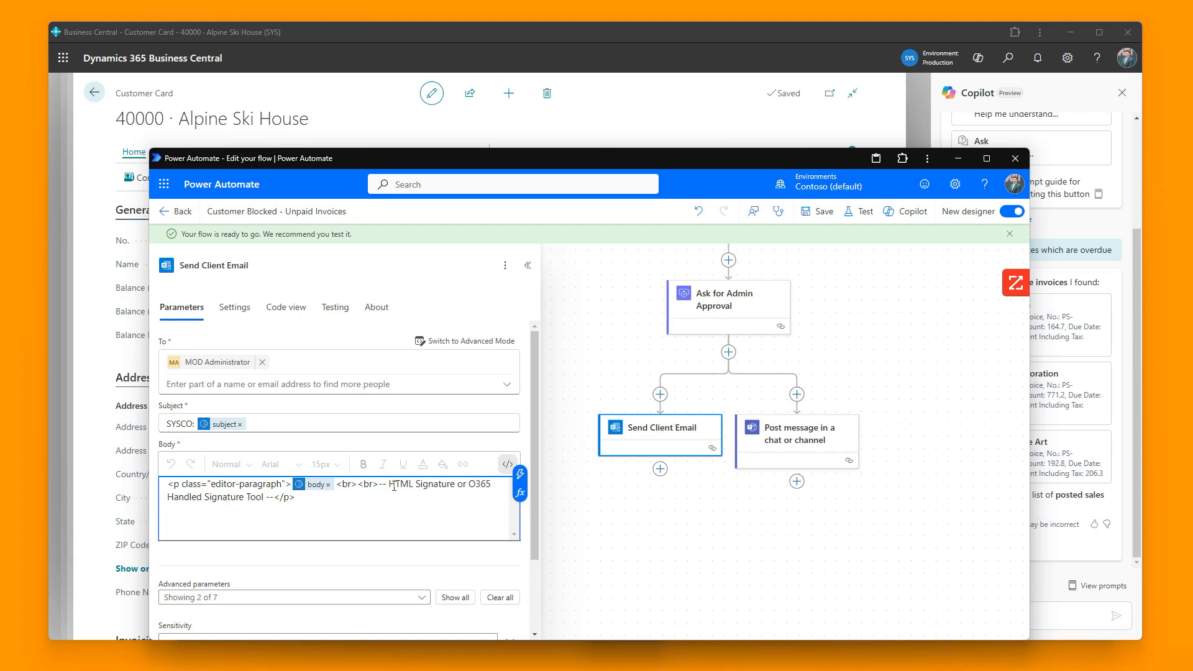
mouse_move(379, 484)
left_mouse_down()
mouse_move(414, 485)
mouse_move(385, 501)
left_mouse_up()
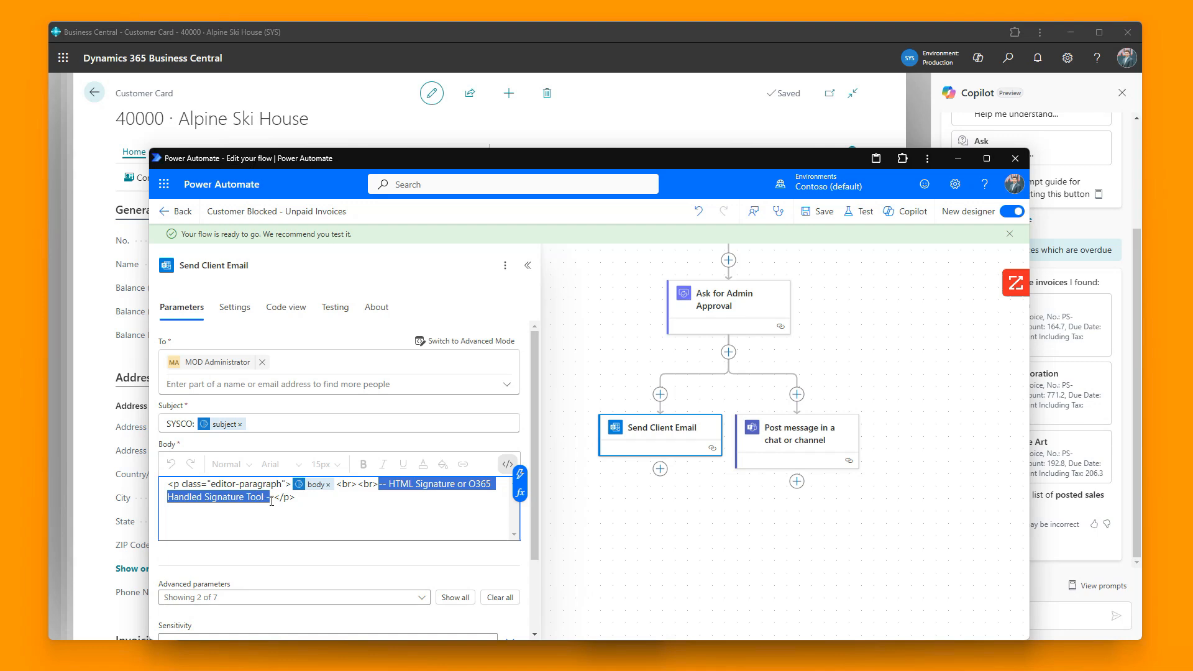
left_click(297, 501)
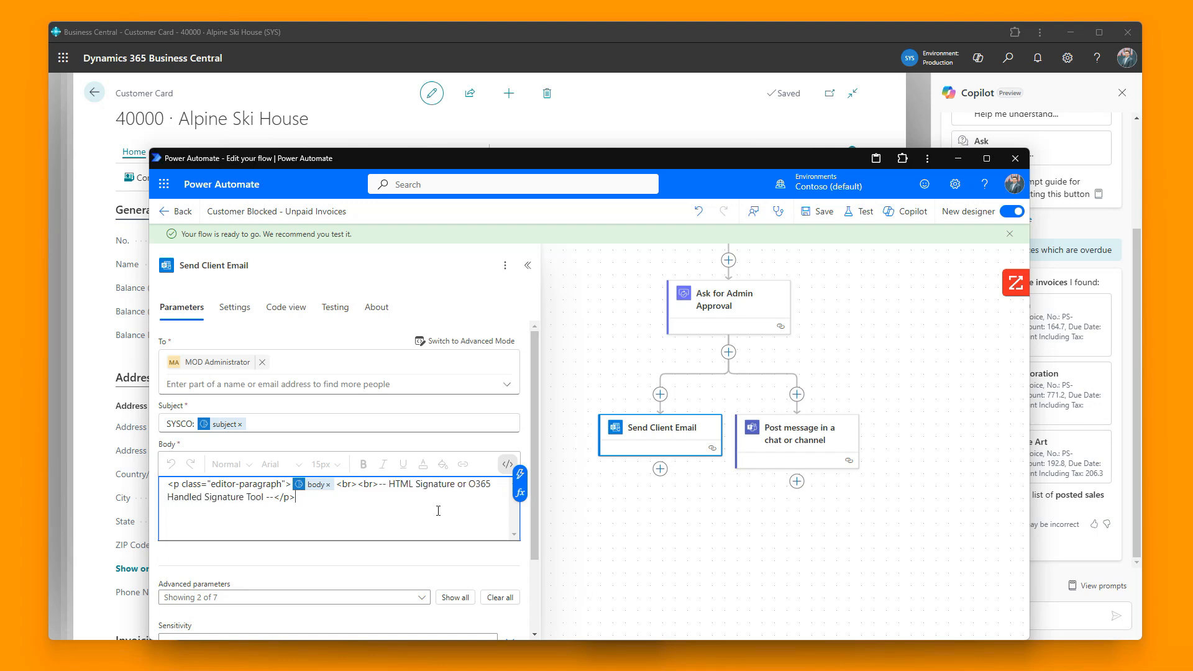
View the parameters of the action that posts a message in a chat or channel
left_click(805, 446)
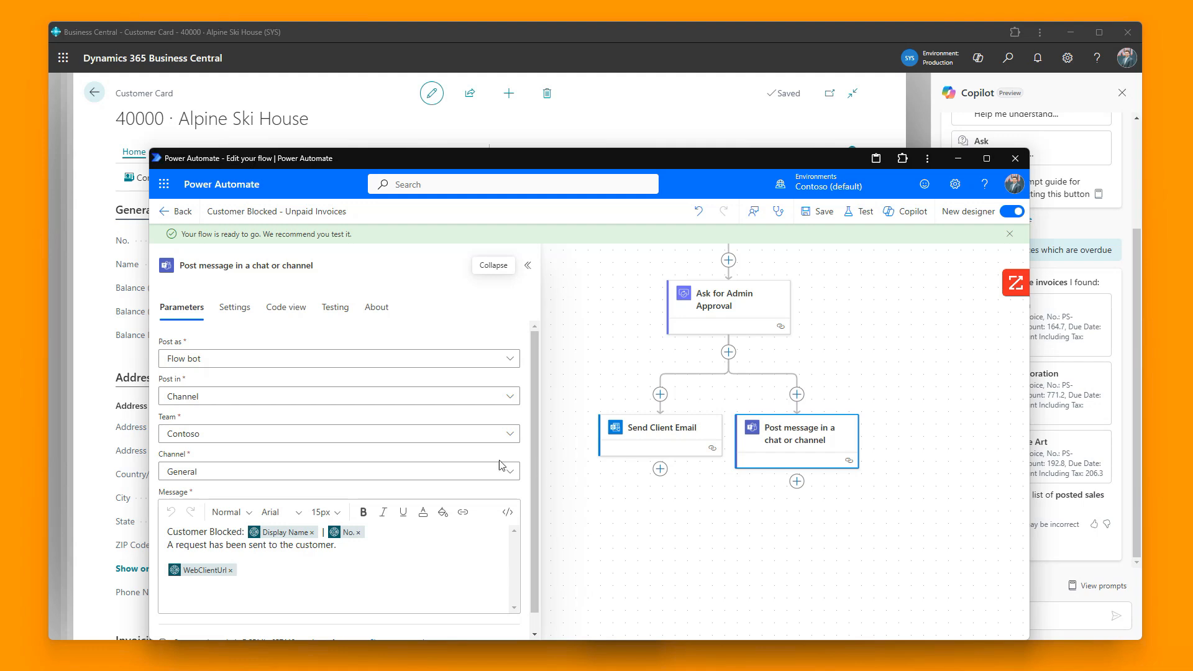
Switch to Business Central, set the Blocked field on the Alpine Ski House customer card to All and finish editing the card
left_click(529, 268)
scroll(786, 365, "up", 5)
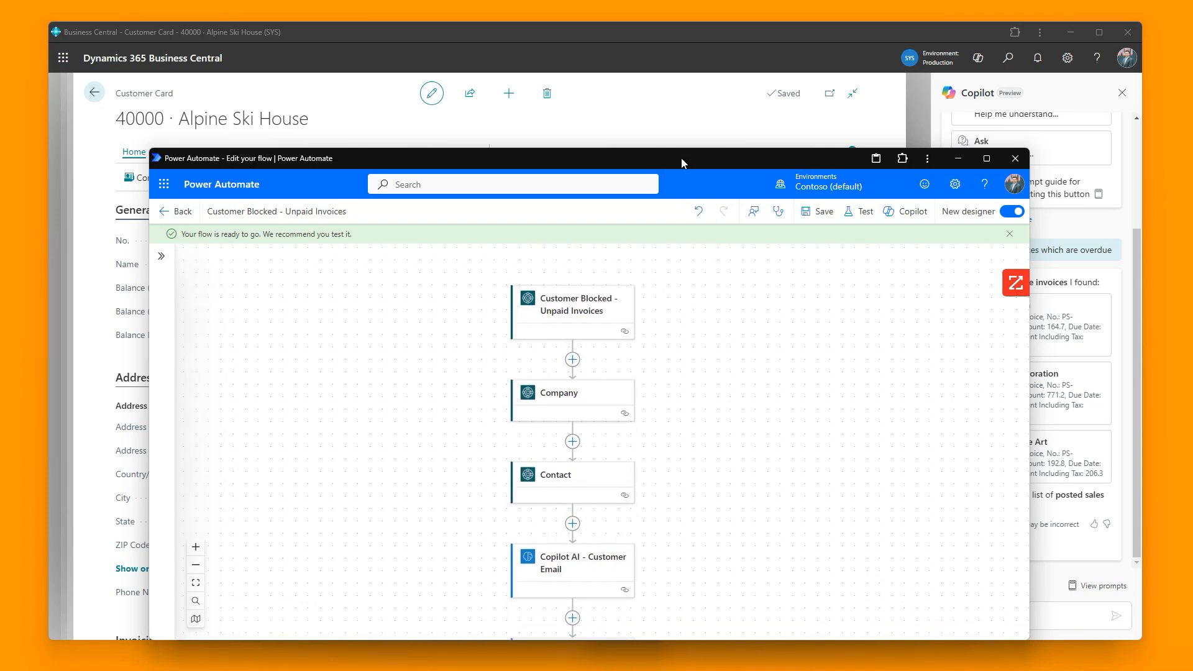
left_click(660, 33)
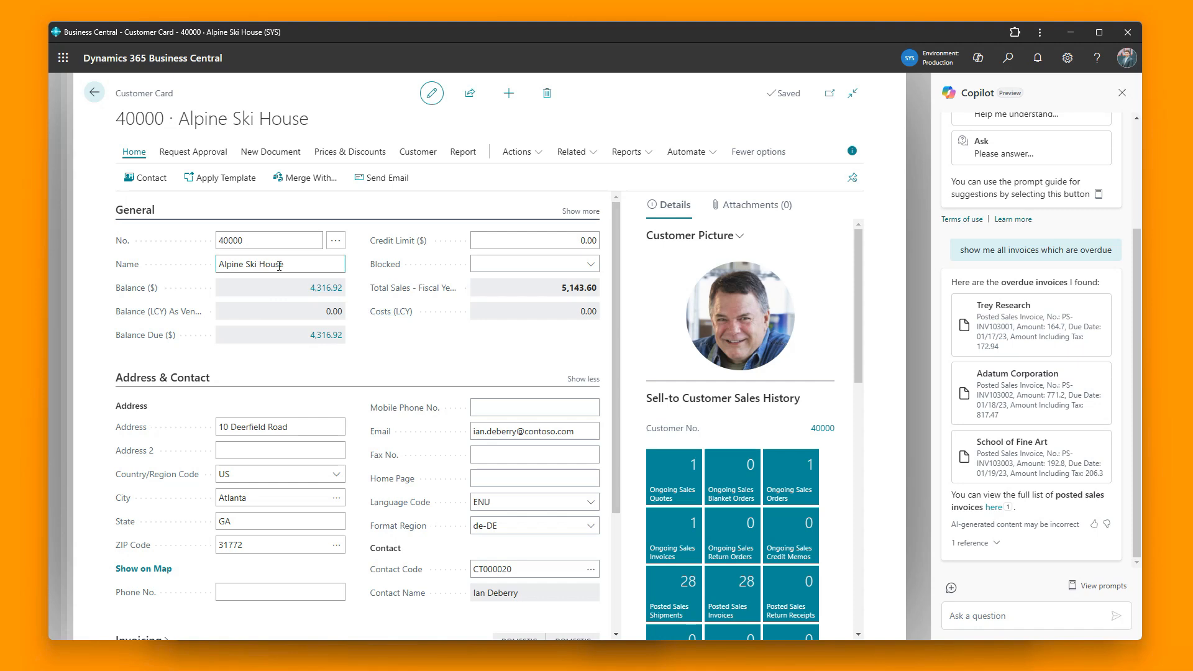
left_click(500, 265)
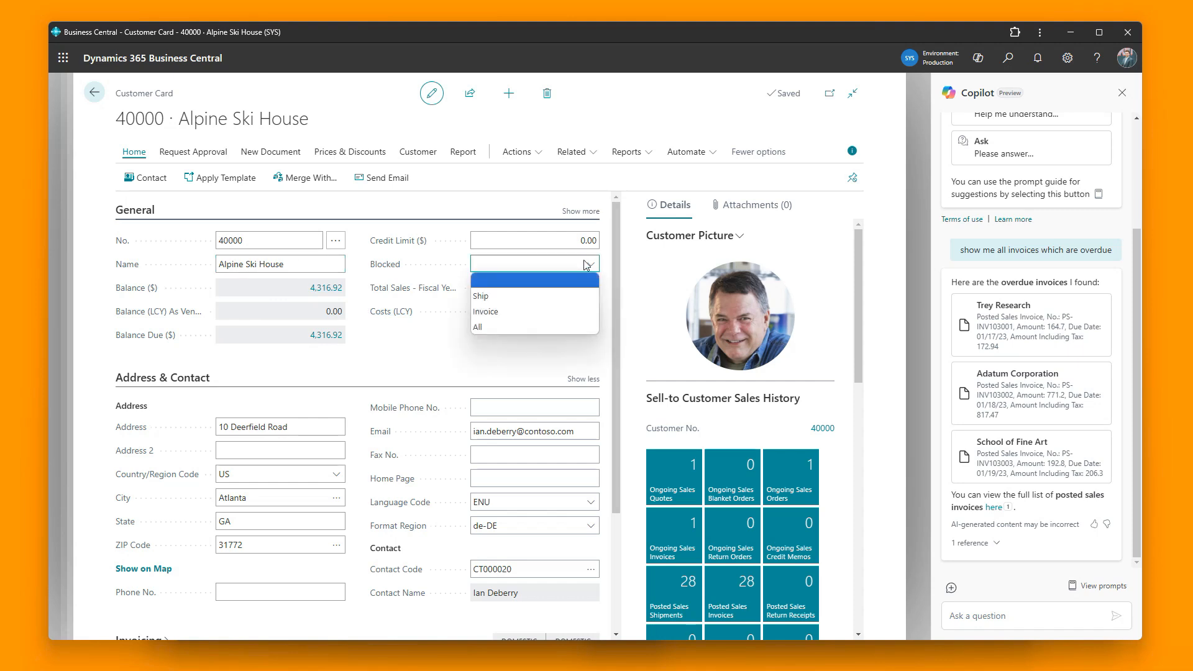
left_click(488, 328)
left_click(432, 94)
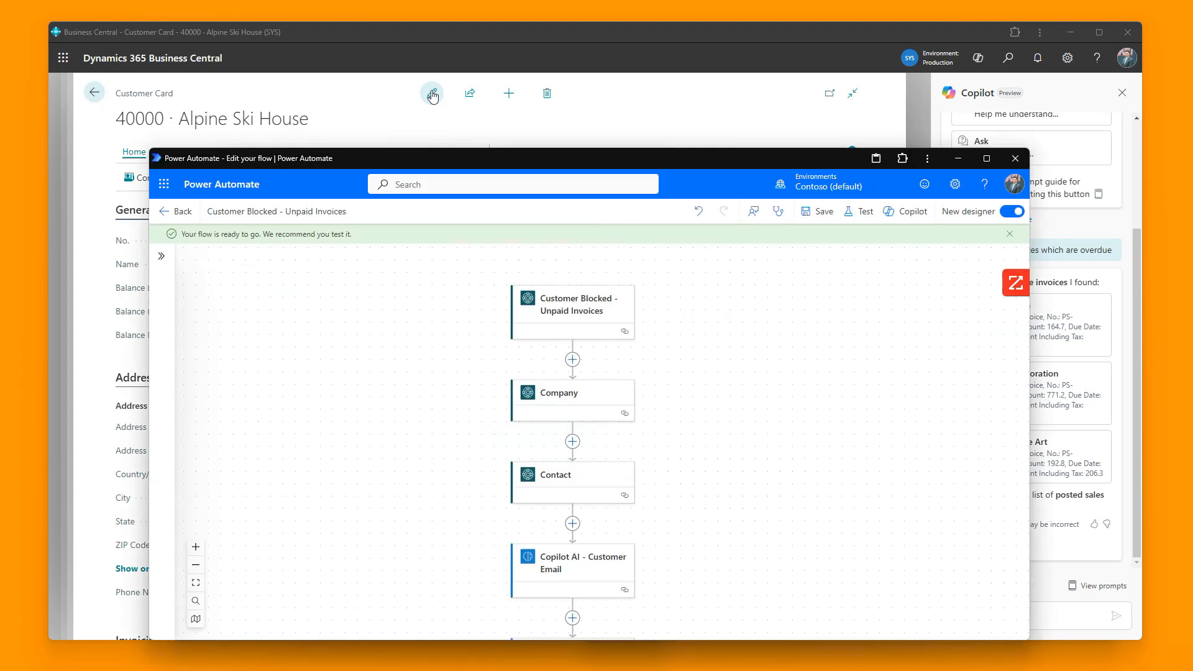
Return to Power Automate, open the newest run of the Customer Blocked - Unpaid Invoices flow and follow its progress through the actions
left_click(175, 212)
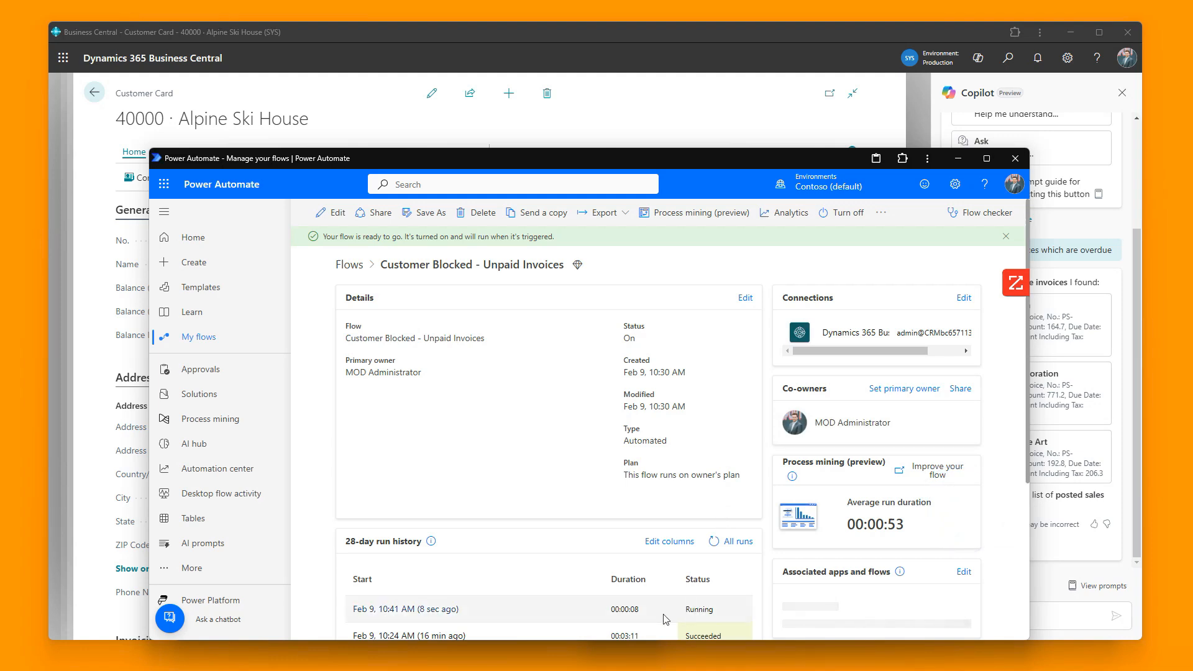
left_click(403, 611)
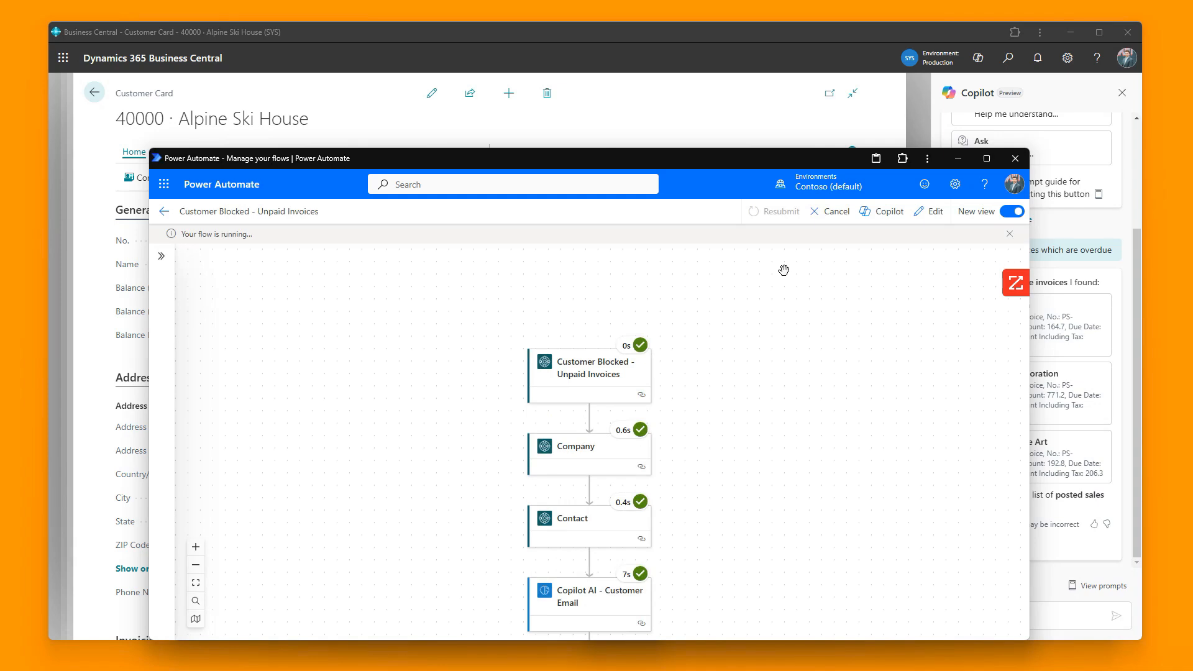
scroll(763, 475, "down", 3)
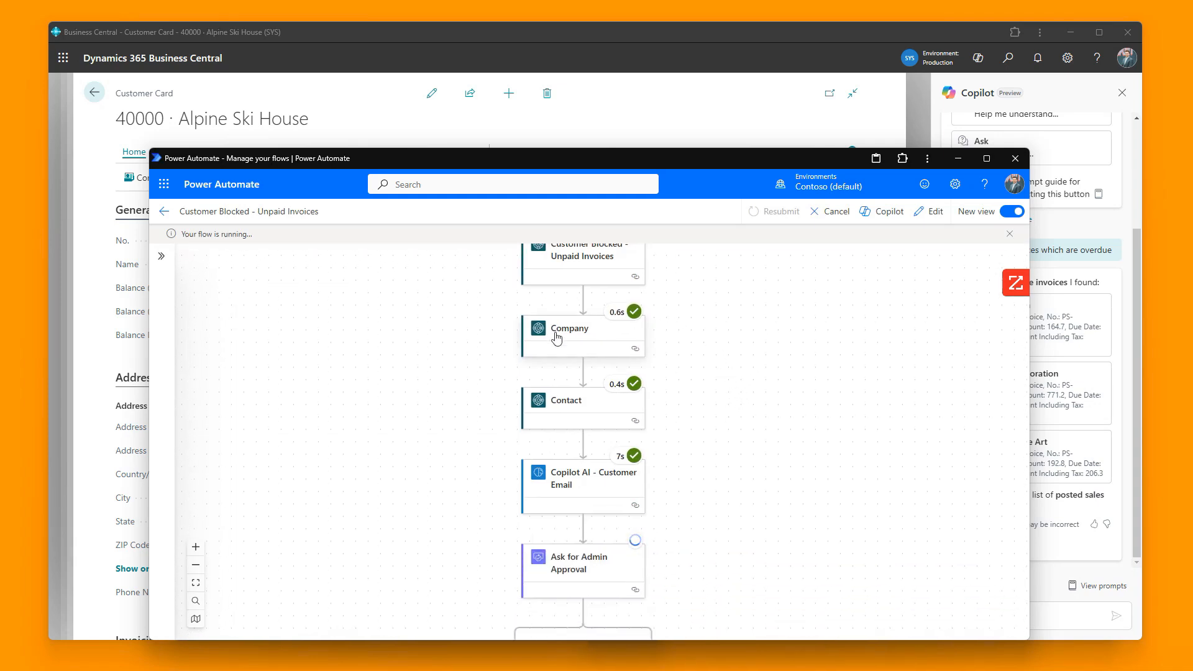
left_click_drag(692, 492, 681, 335)
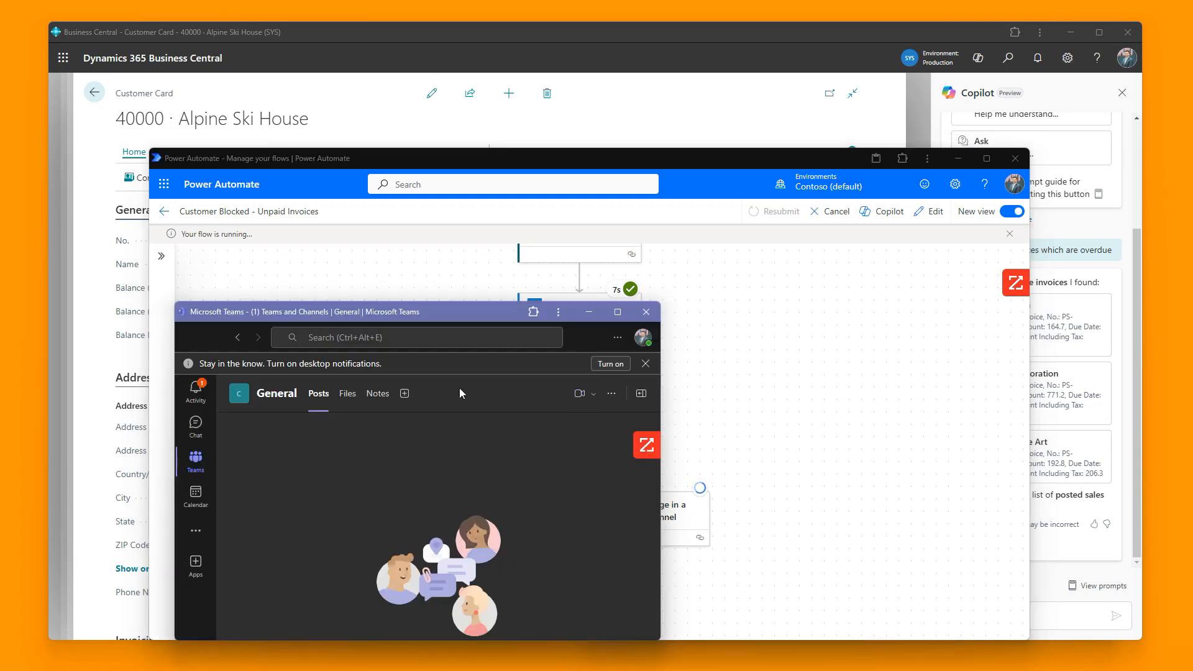
Open the customer-facing email approval request from the Teams activity feed, review the drafted email and approve it
left_click(197, 392)
left_click(267, 463)
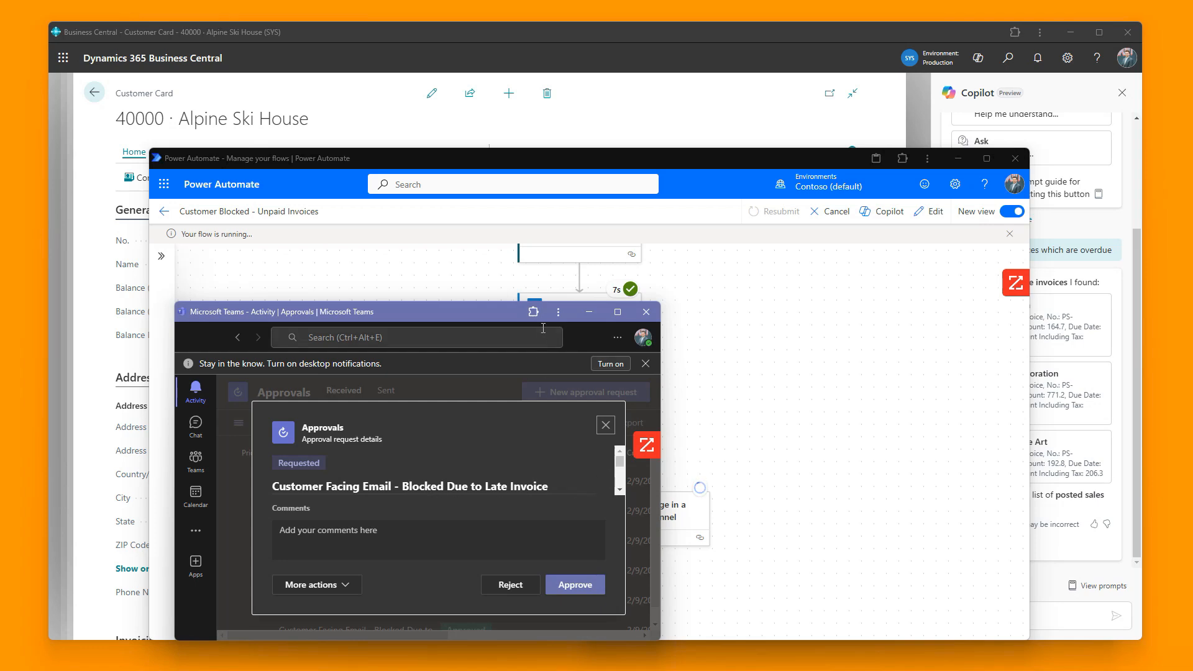
left_click_drag(508, 305, 533, 84)
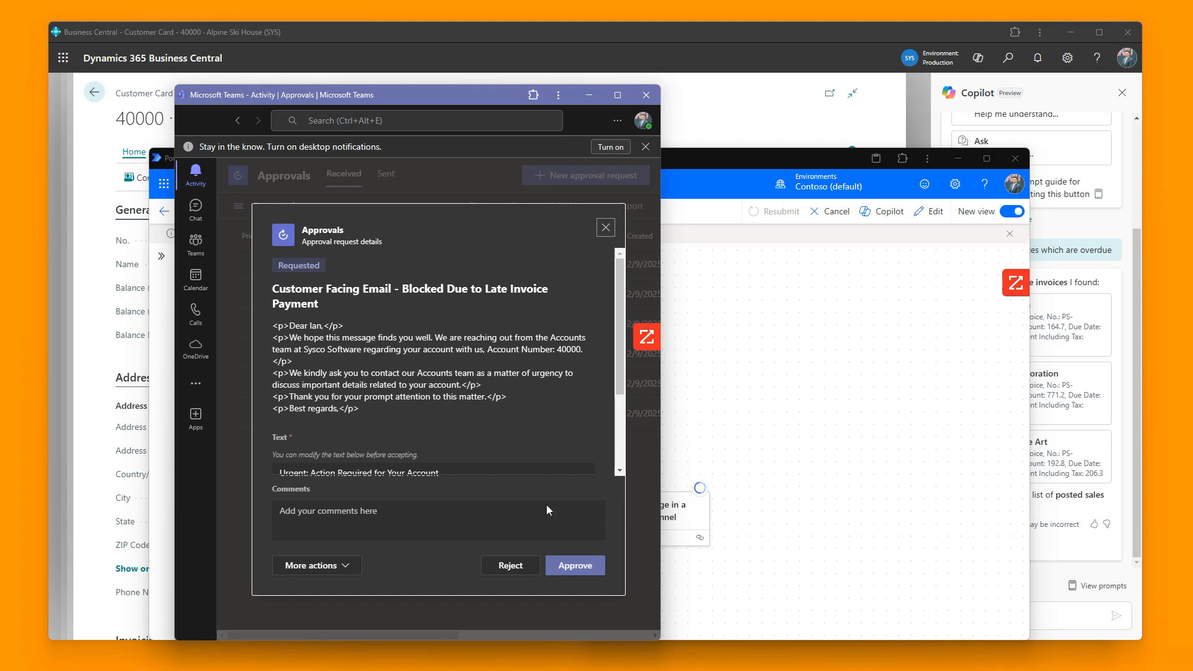
left_click(573, 567)
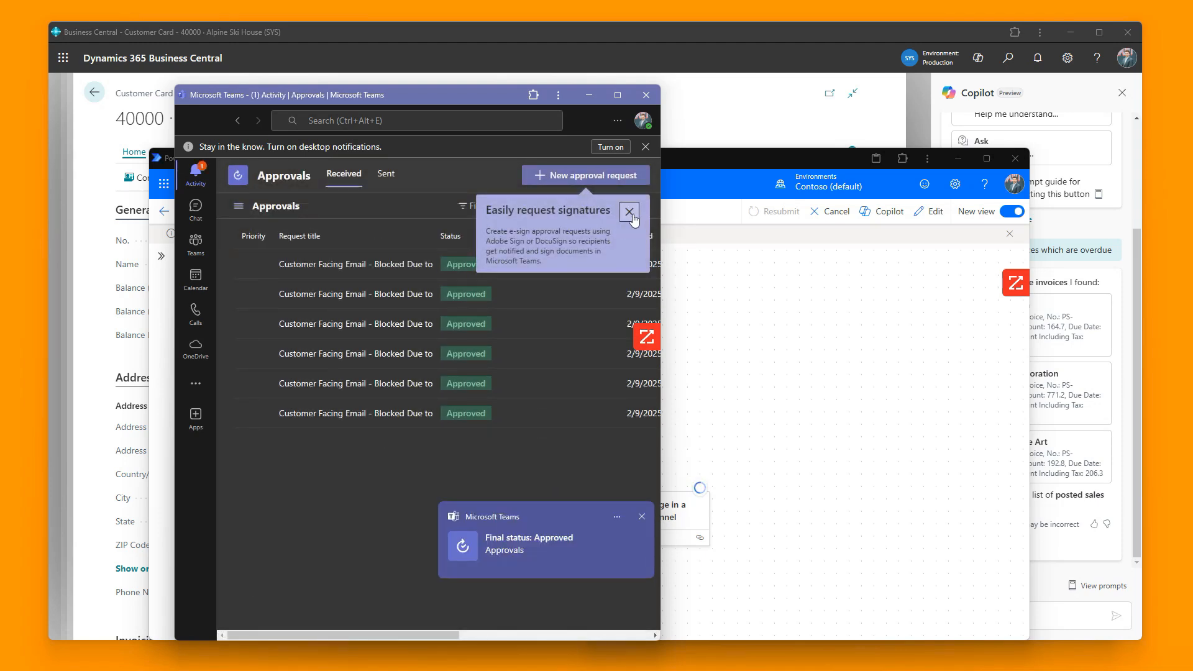
left_click(629, 212)
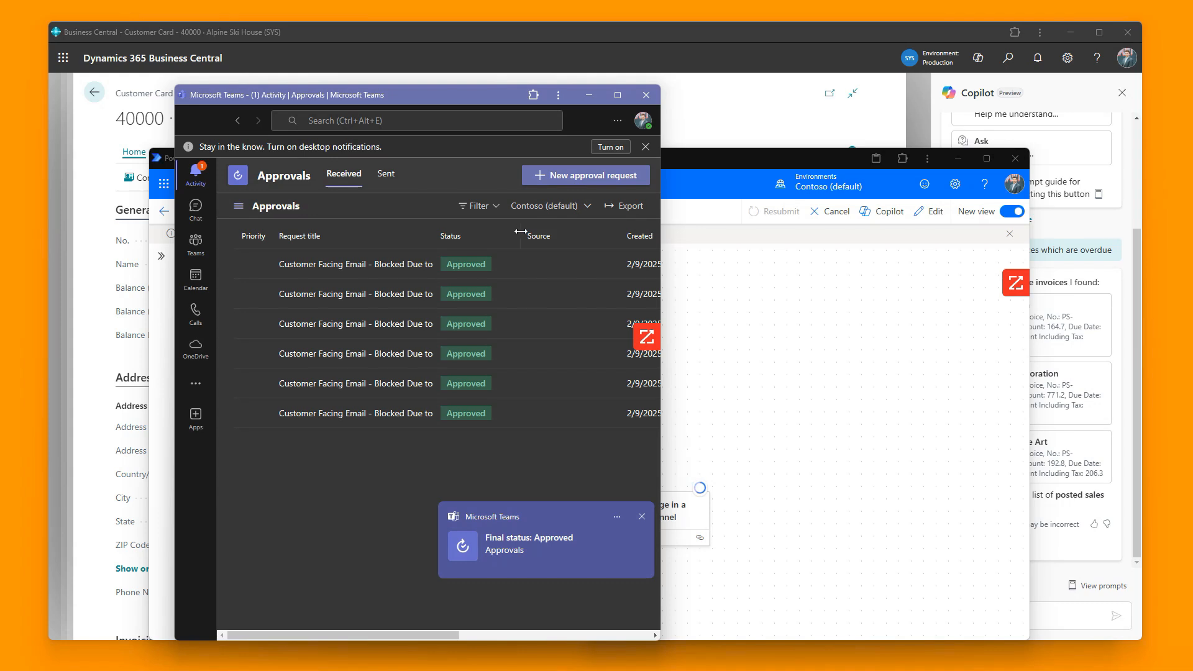
left_click_drag(475, 87, 441, 271)
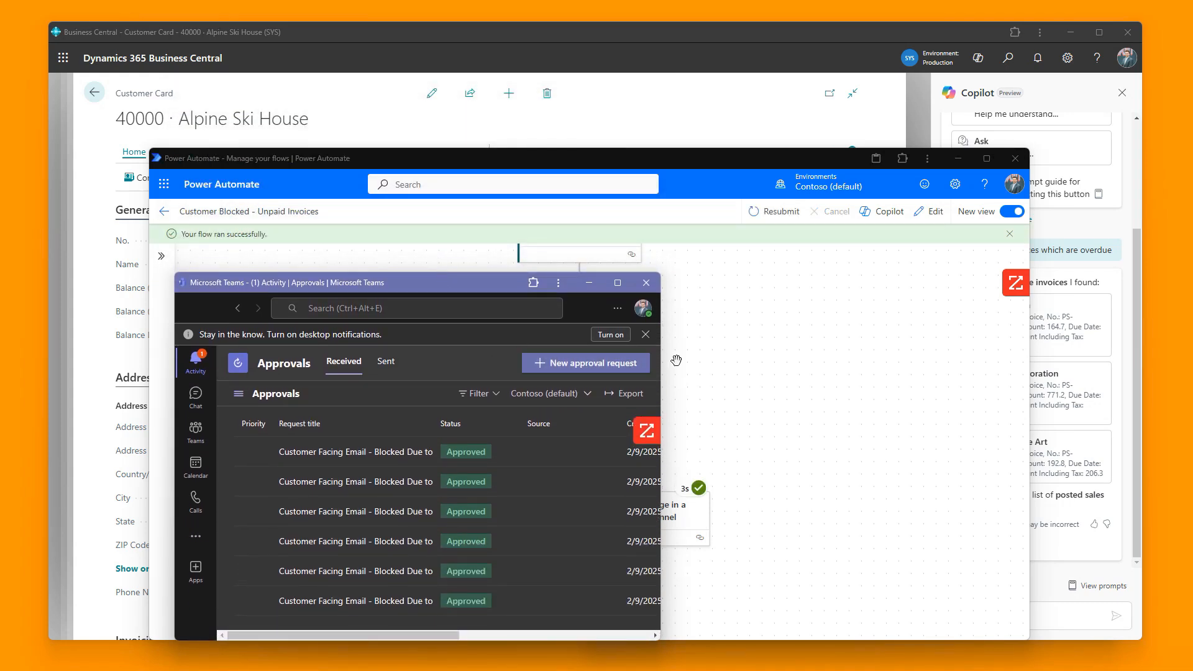
Switch to Outlook and read the approval notification and the SYSCO: Urgent: Action Required for Your Account email down to its signature
left_click(597, 264)
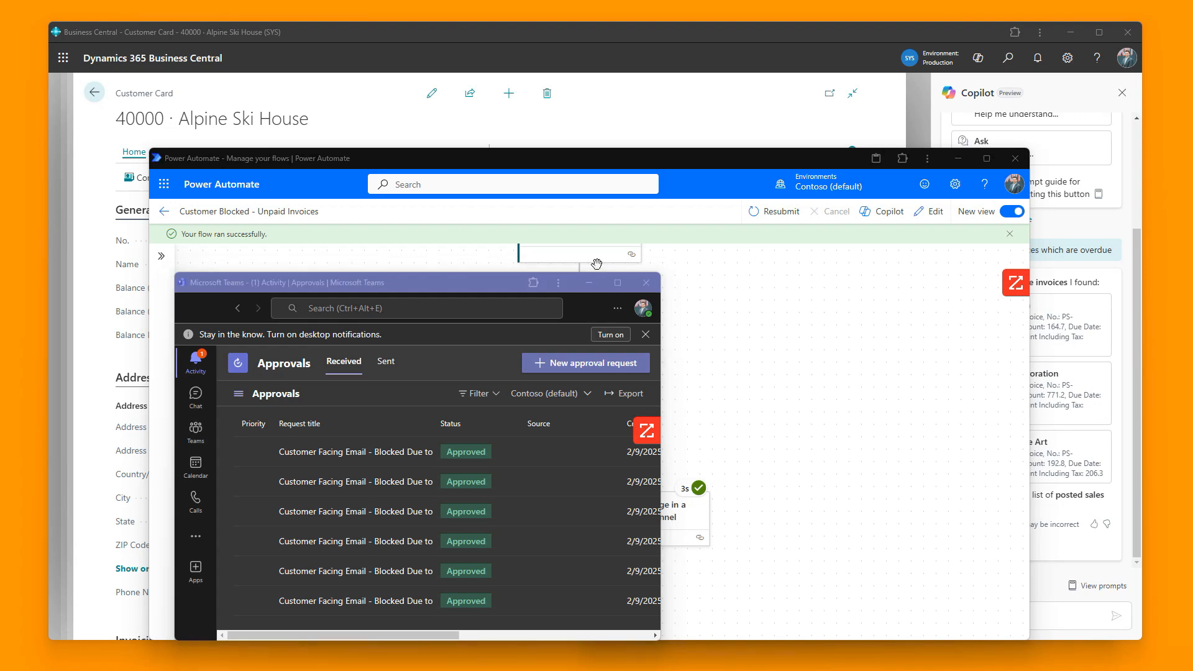
key("alt+Tab")
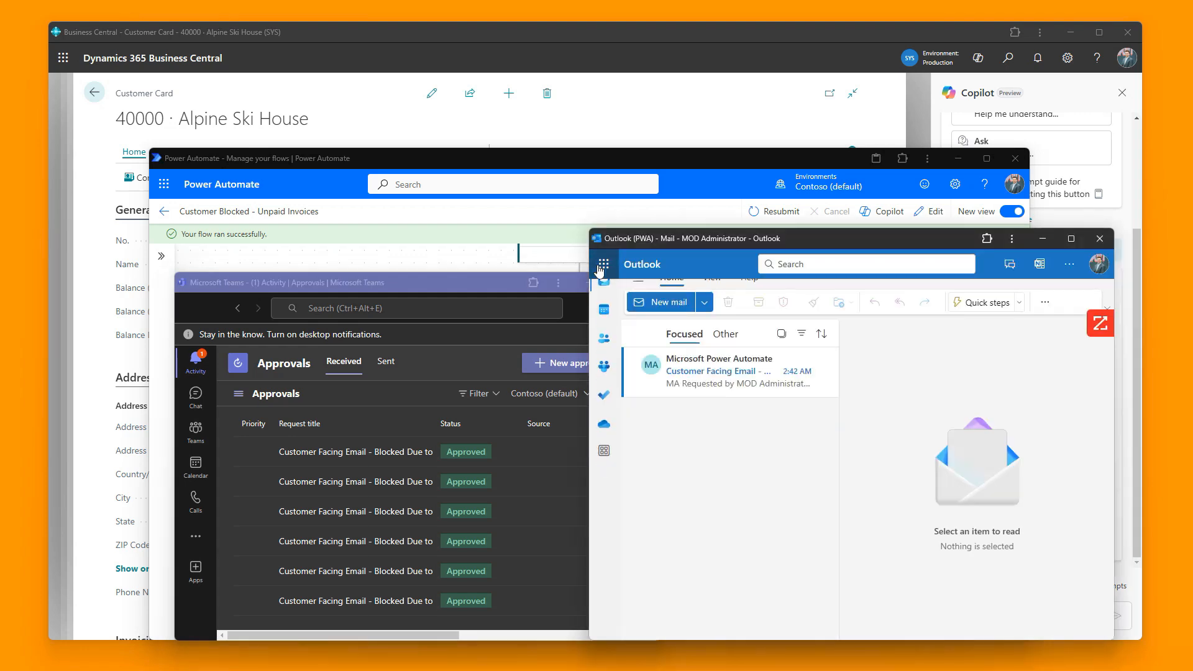
left_click(738, 375)
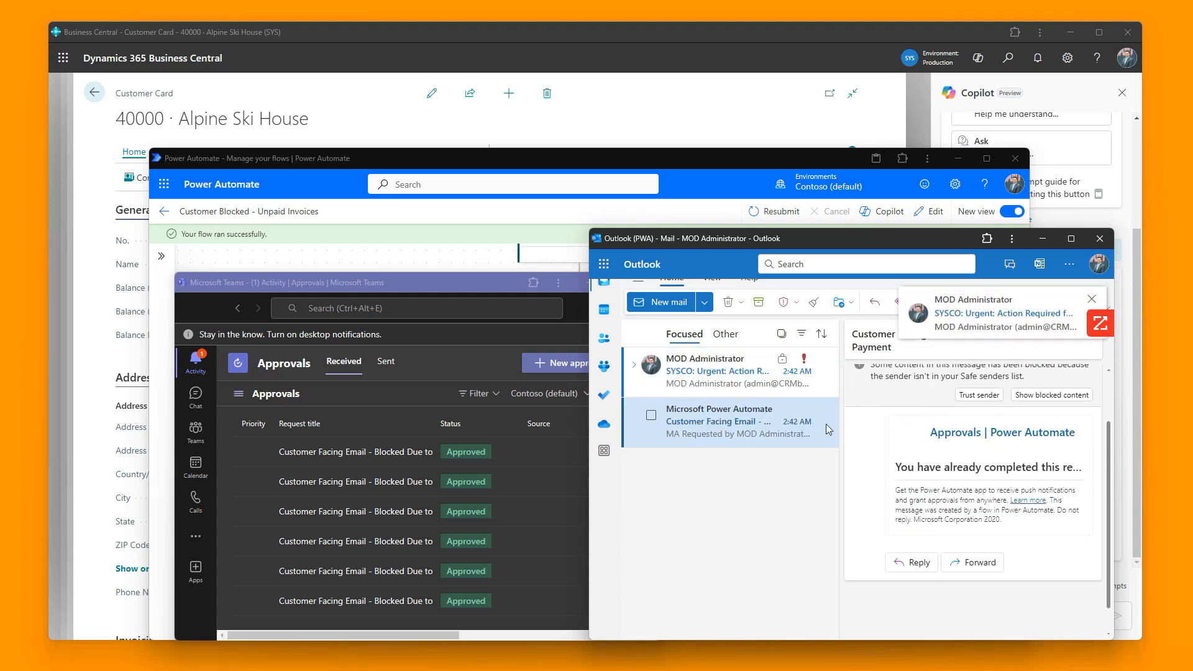
left_click(735, 371)
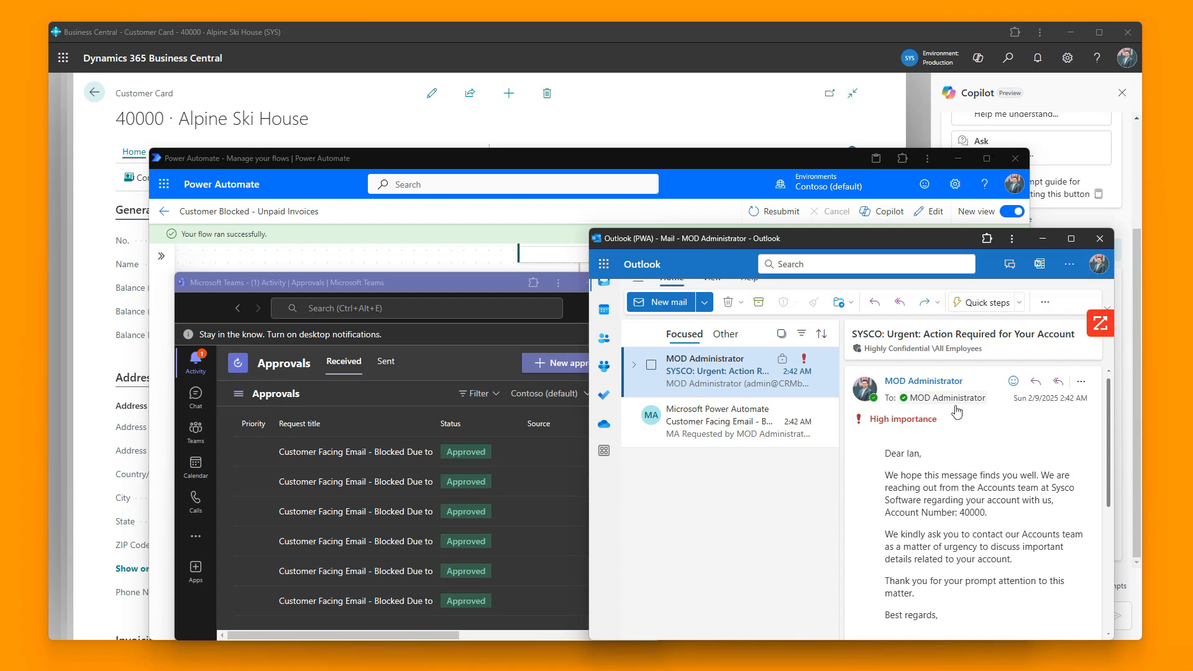
scroll(967, 466, "down", 2)
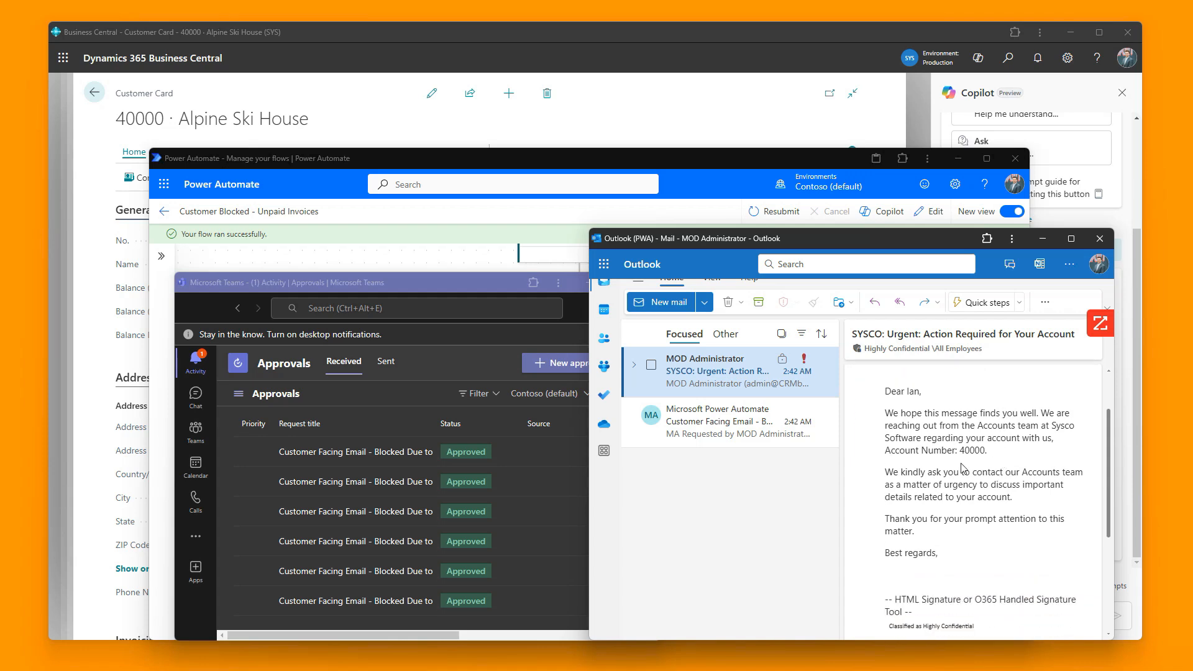
Check the blocked-customer message posted in the Contoso team's General channel in Teams and minimize the Power Automate window
left_click(417, 287)
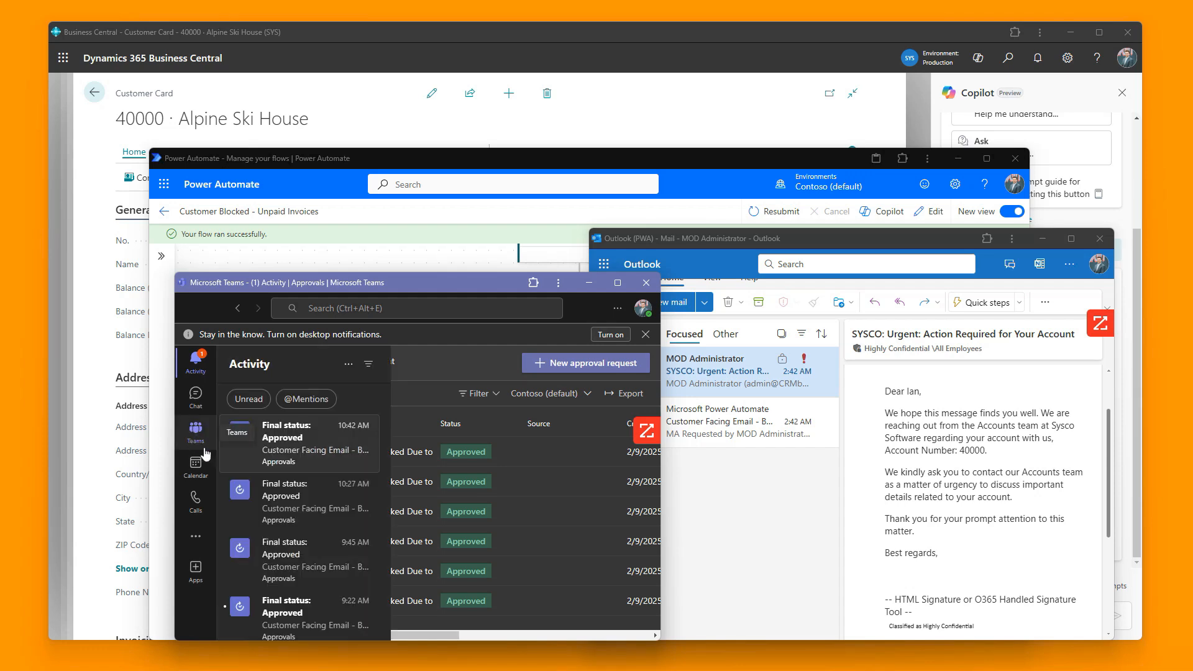
left_click(196, 429)
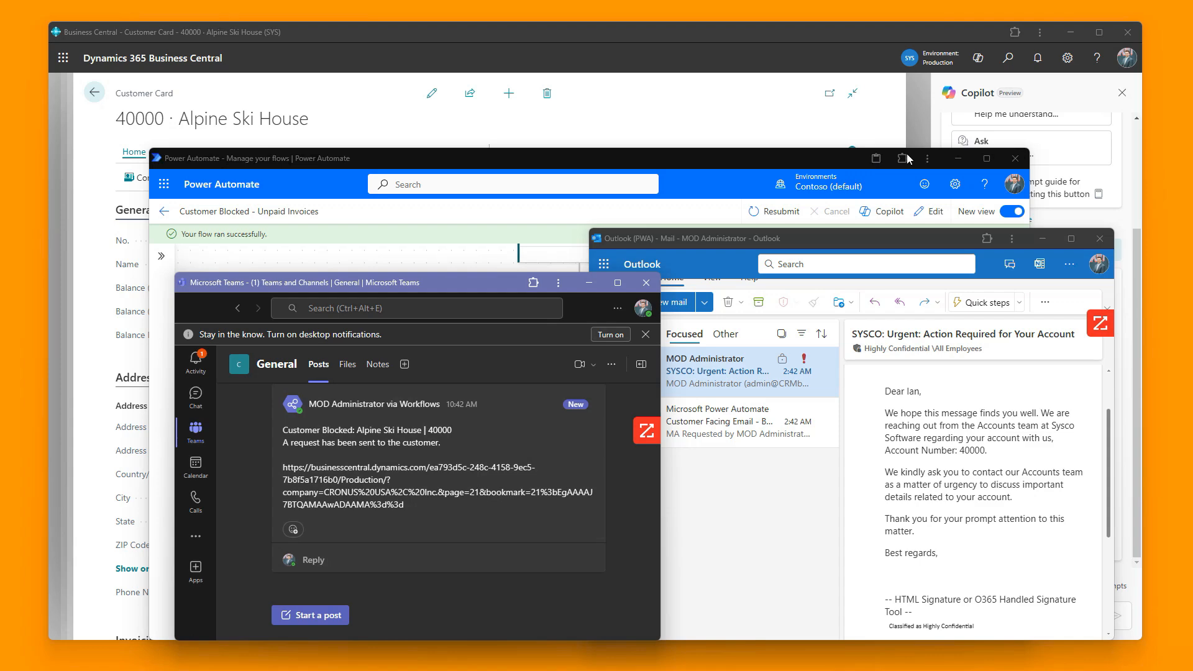
left_click(957, 159)
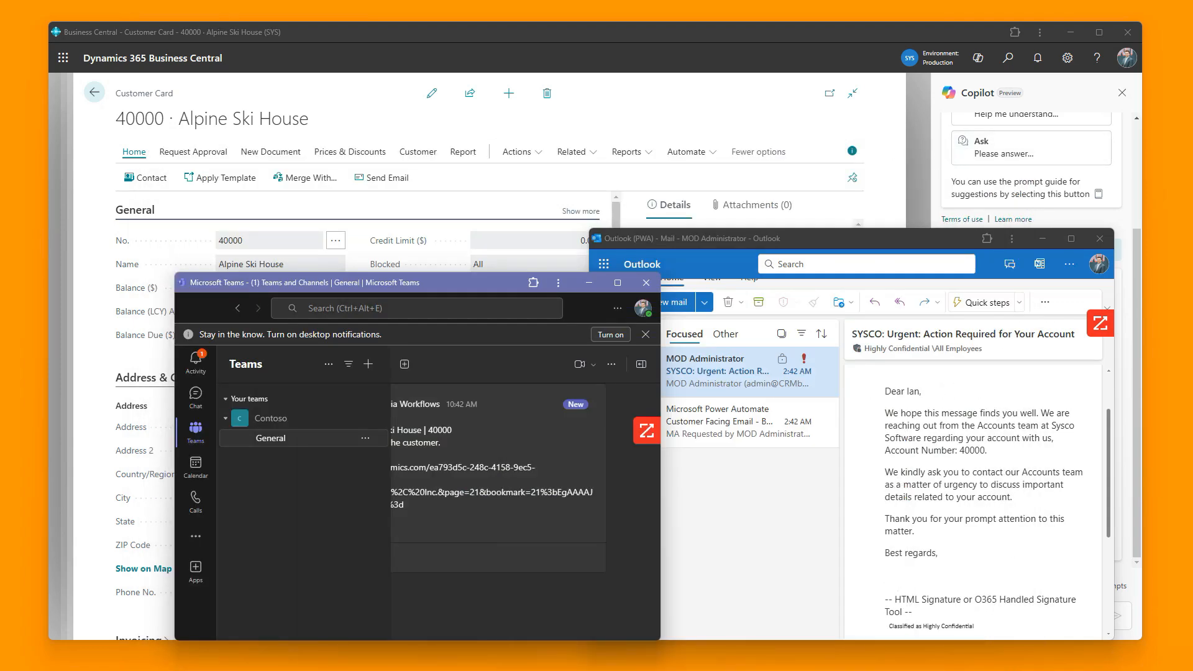